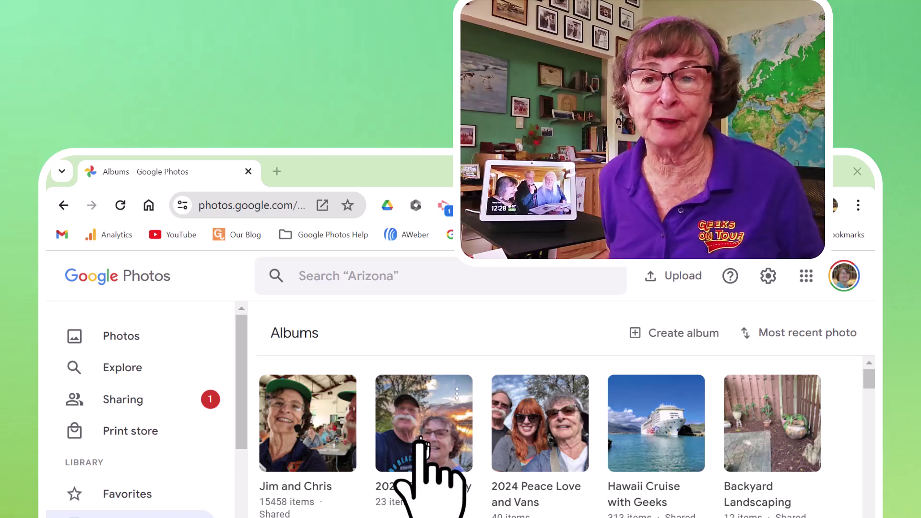
Switch to the main Photos timeline and scroll down to the Sunday palm-tree photos.
{"action": "scroll", "coordinate": [434, 477], "scroll_direction": "down", "scroll_amount": 3}
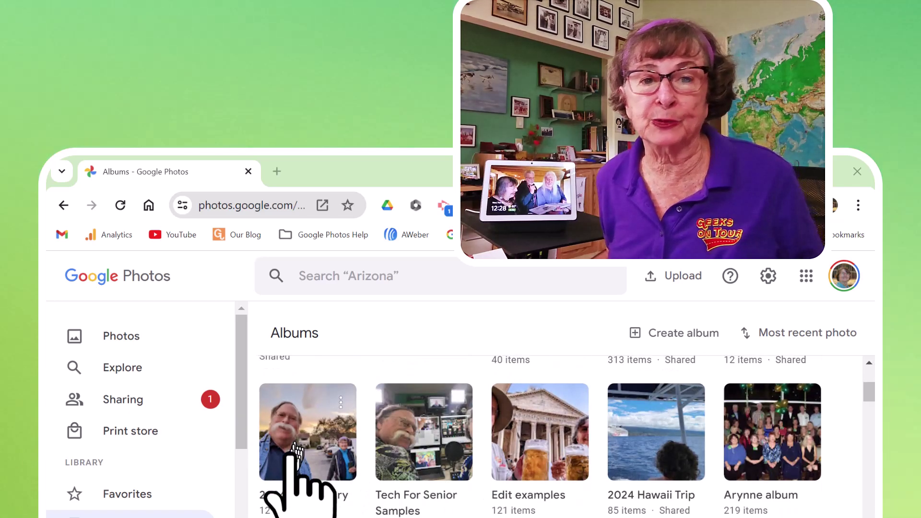
{"action": "scroll", "coordinate": [410, 438], "scroll_direction": "down", "scroll_amount": 2}
{"action": "scroll", "coordinate": [413, 436], "scroll_direction": "down", "scroll_amount": 2}
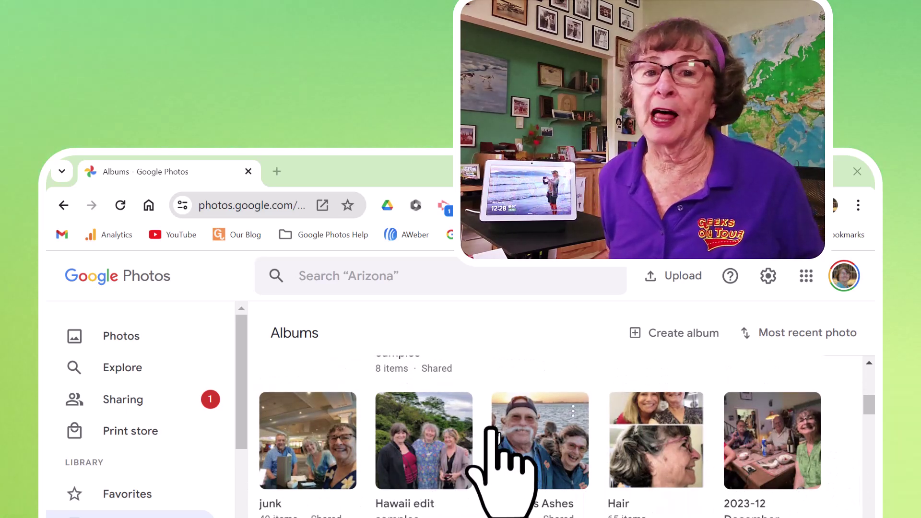
{"action": "scroll", "coordinate": [492, 427], "scroll_direction": "up", "scroll_amount": 5}
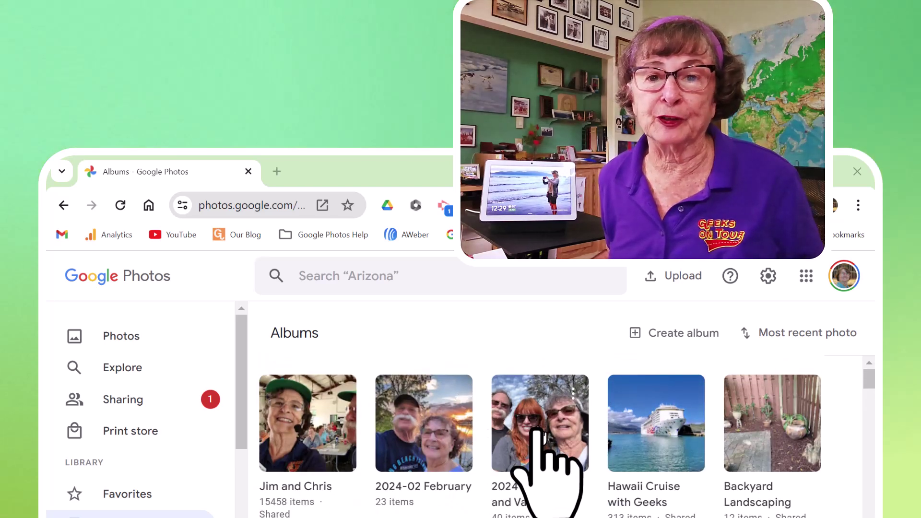
{"action": "scroll", "coordinate": [568, 435], "scroll_direction": "down", "scroll_amount": 3}
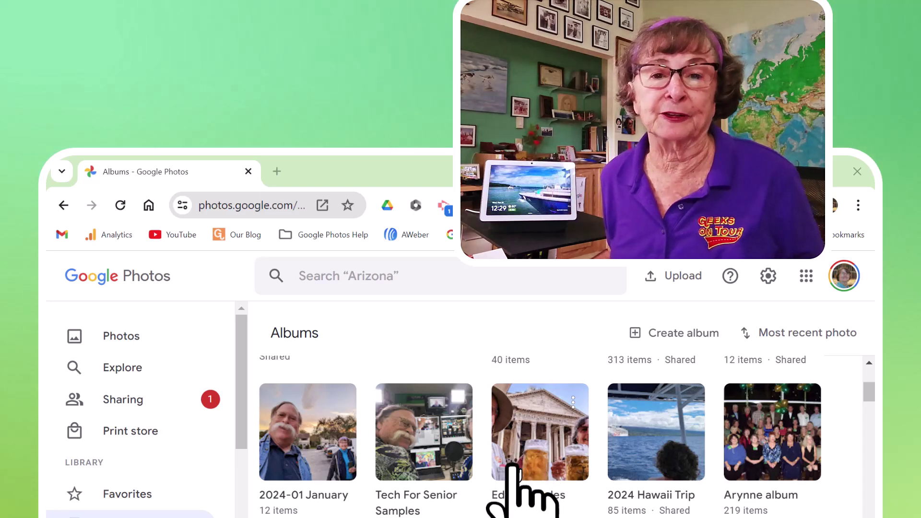
{"action": "scroll", "coordinate": [512, 464], "scroll_direction": "up", "scroll_amount": 3}
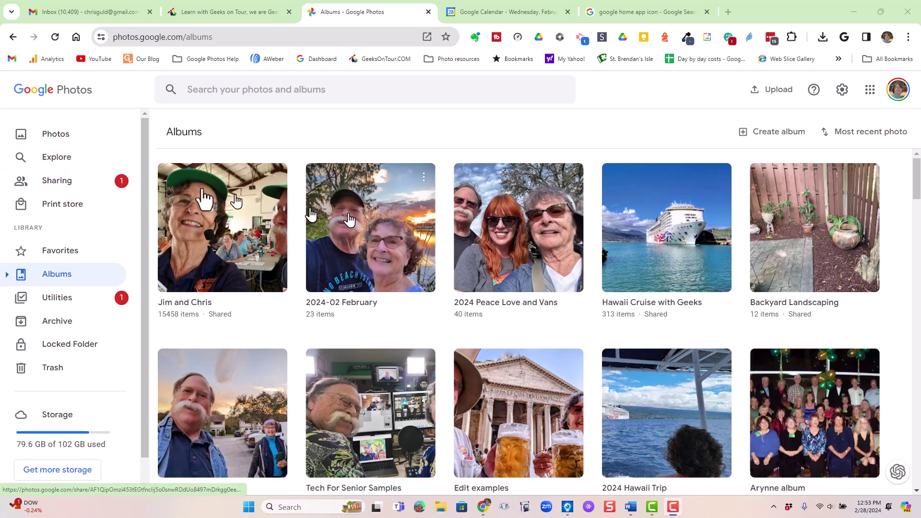
{"action": "left_click", "coordinate": [50, 137]}
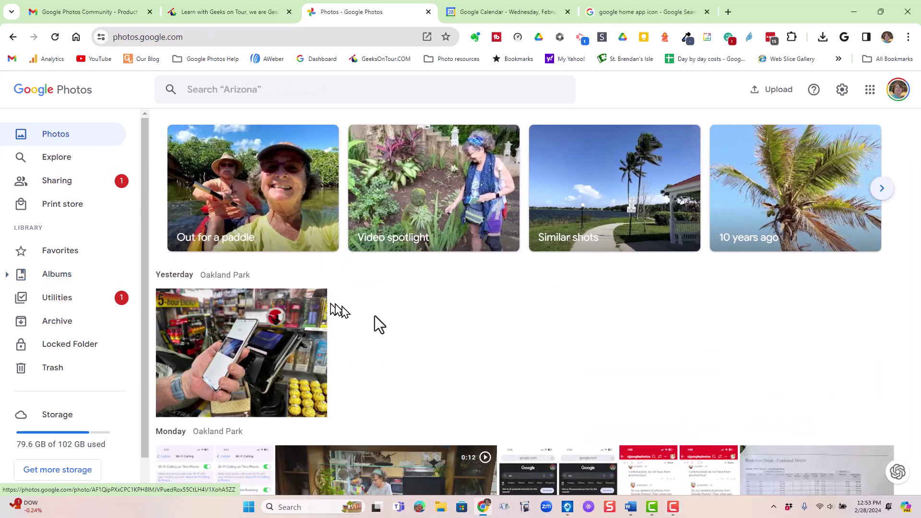
{"action": "scroll", "coordinate": [474, 320], "scroll_direction": "down", "scroll_amount": 8}
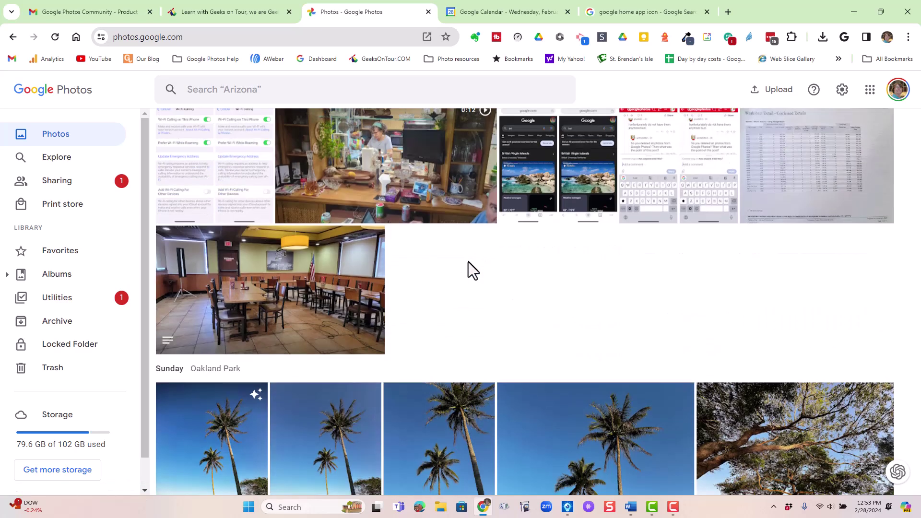
{"action": "scroll", "coordinate": [400, 359], "scroll_direction": "down", "scroll_amount": 3}
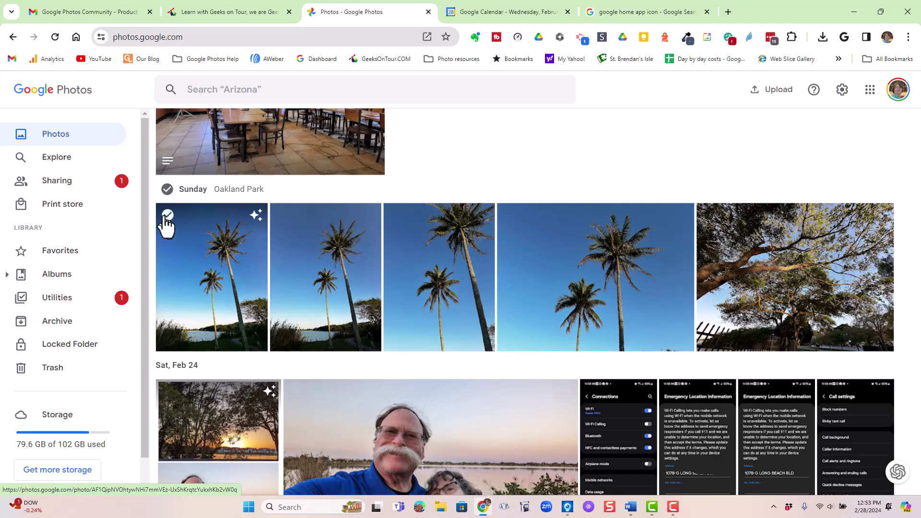
Select the palm-tree photo and the Feb 24 sunset selfie, then choose Add to Album.
{"action": "left_click", "coordinate": [167, 216]}
{"action": "scroll", "coordinate": [400, 323], "scroll_direction": "down", "scroll_amount": 3}
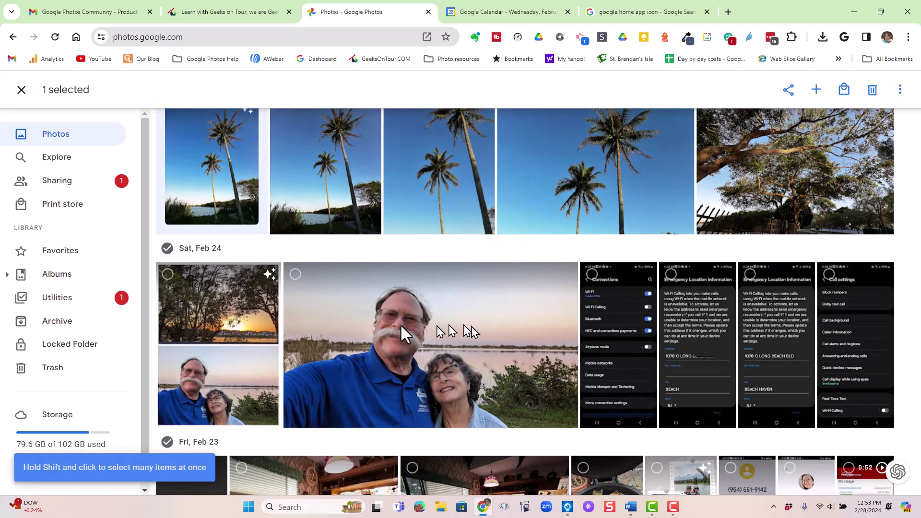
{"action": "left_click", "coordinate": [295, 274]}
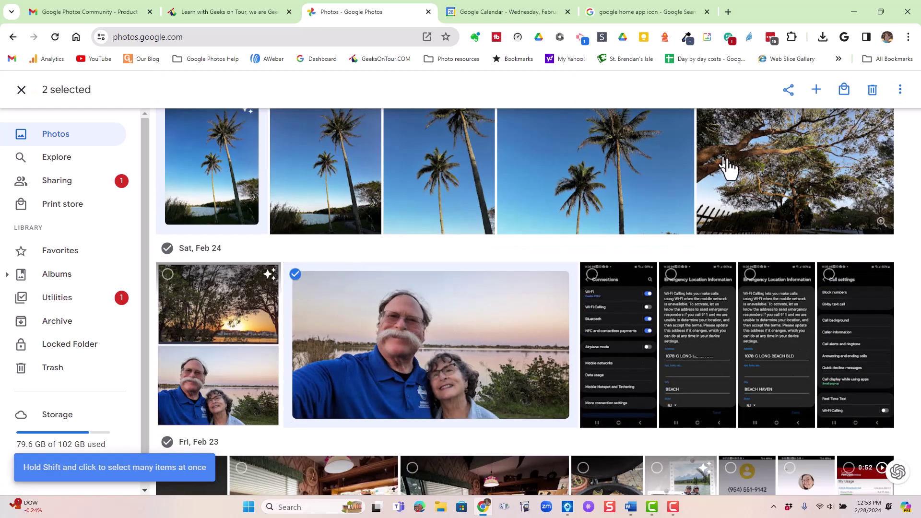
{"action": "left_click", "coordinate": [817, 92]}
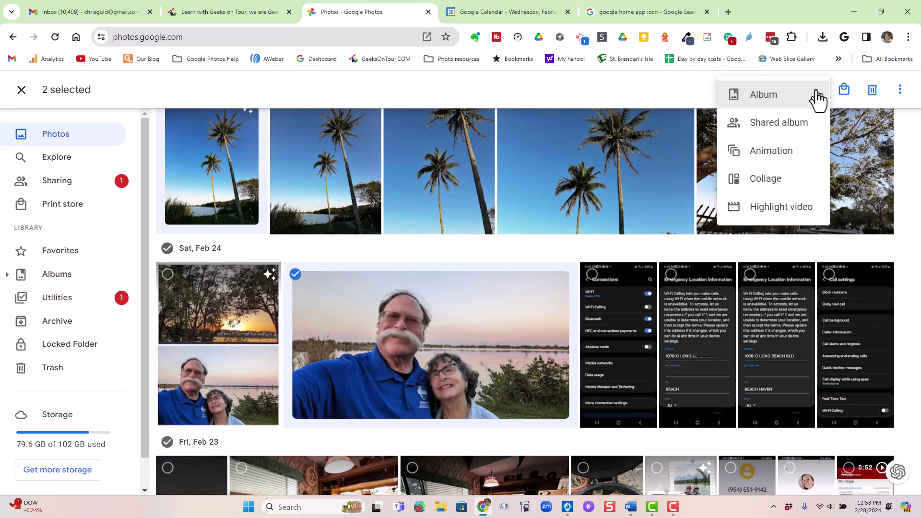
{"action": "left_click", "coordinate": [755, 96]}
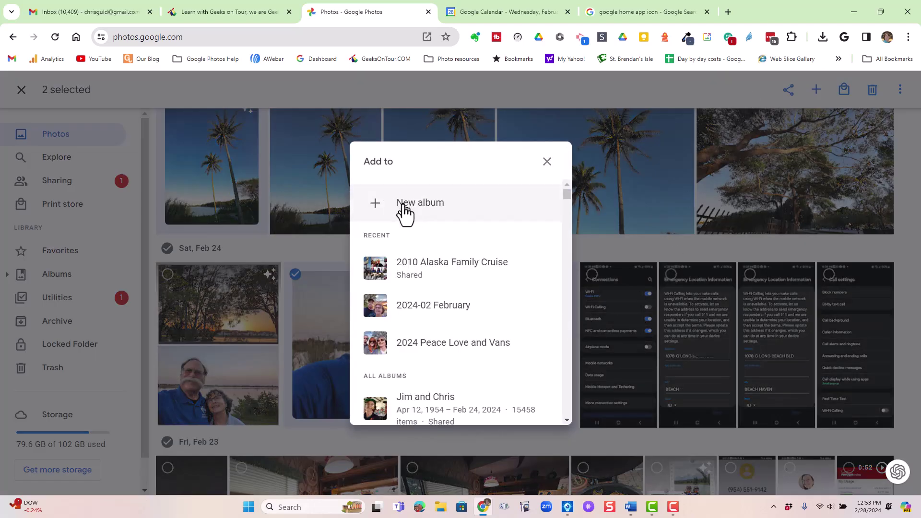
Create a new album titled '2024-03 March' holding the palm-tree photo and sunset selfie.
{"action": "left_click", "coordinate": [405, 211]}
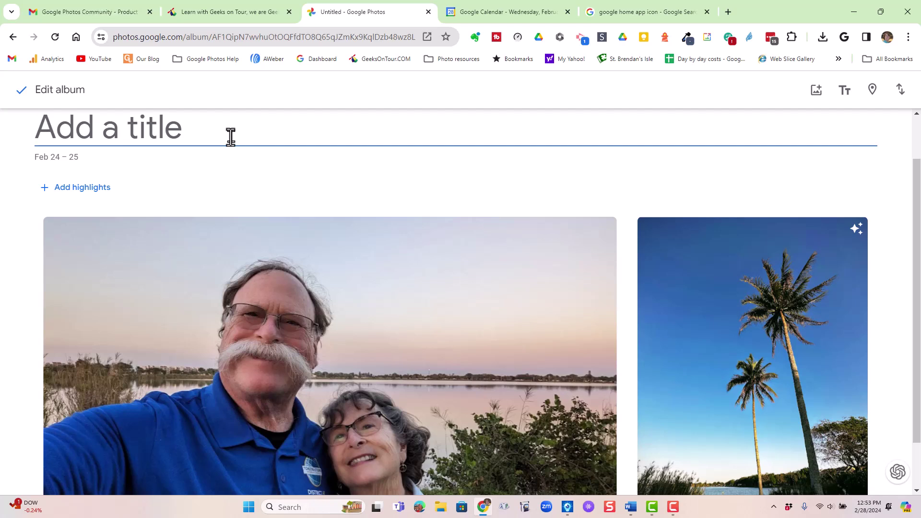
{"action": "type", "text": "2024-03 March"}
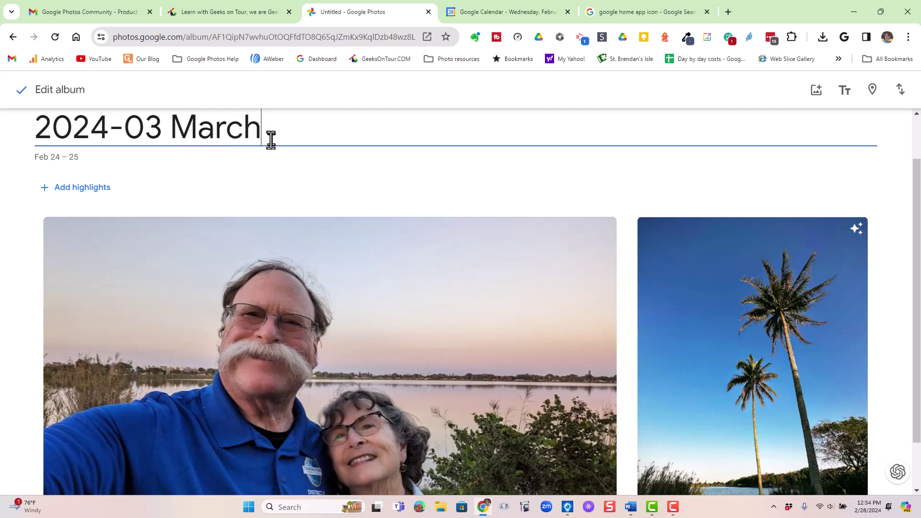
{"action": "left_click", "coordinate": [22, 91]}
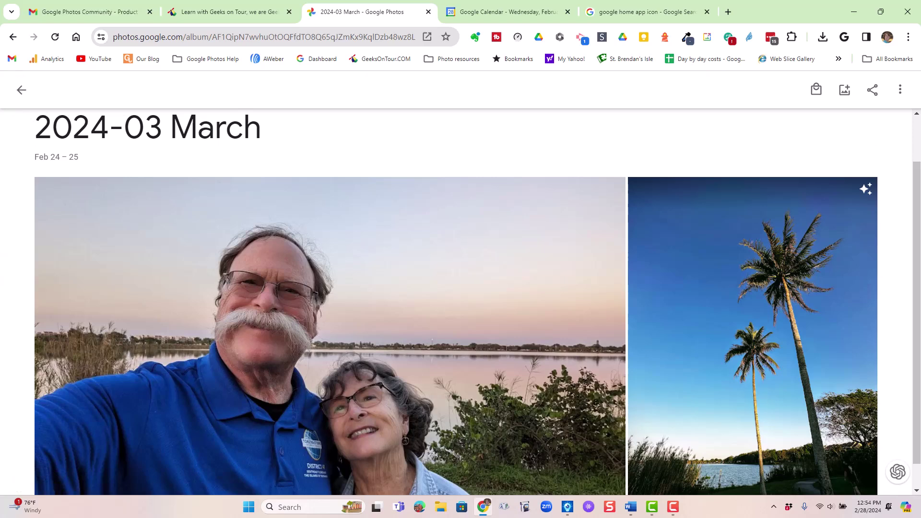
Add the Feb 23 grilled lobster-tail photo to 2024-03 March, then open that album to verify.
{"action": "key", "text": "Escape"}
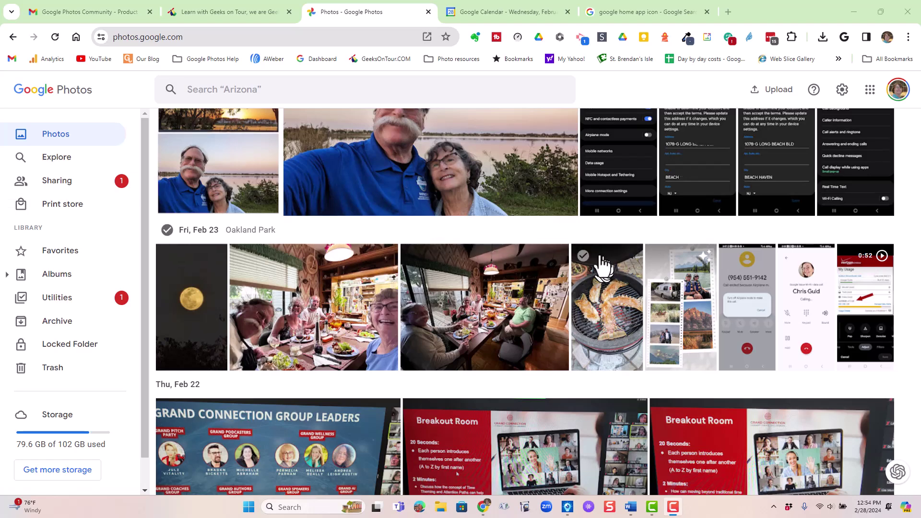
{"action": "left_click", "coordinate": [600, 298]}
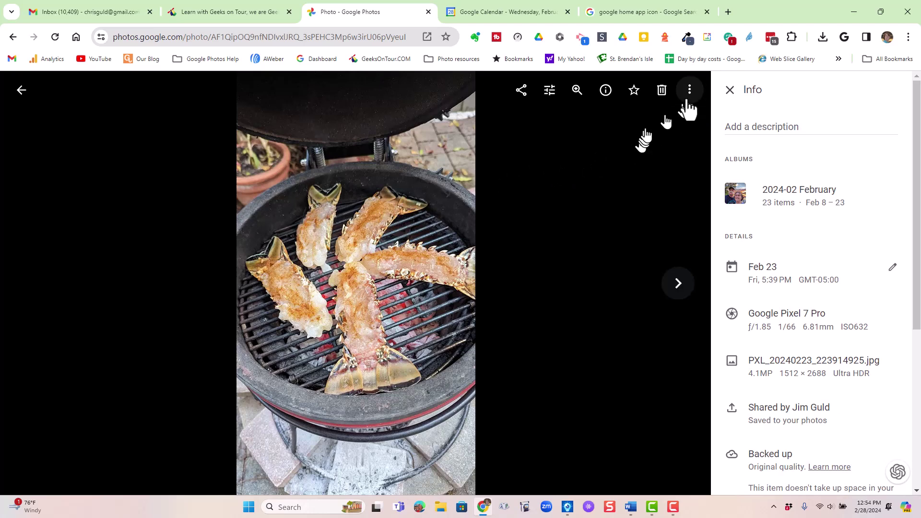
{"action": "left_click", "coordinate": [690, 91]}
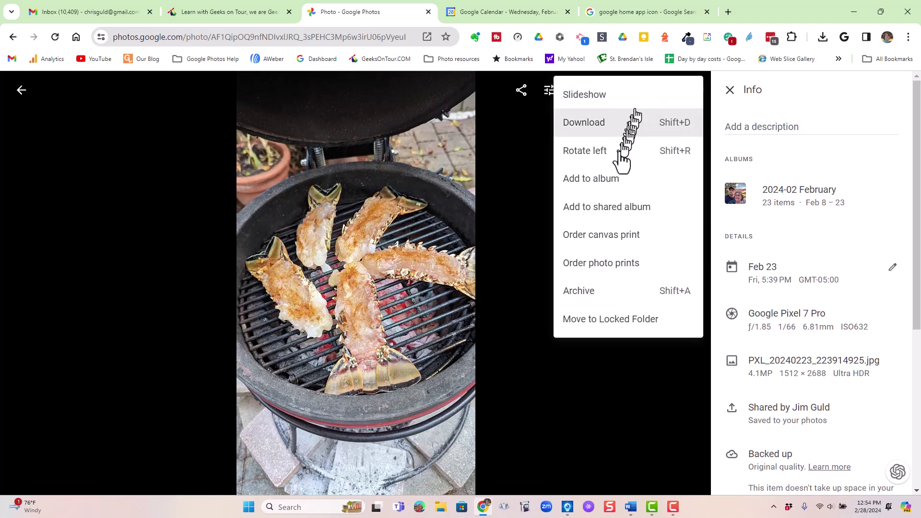
{"action": "left_click", "coordinate": [610, 185]}
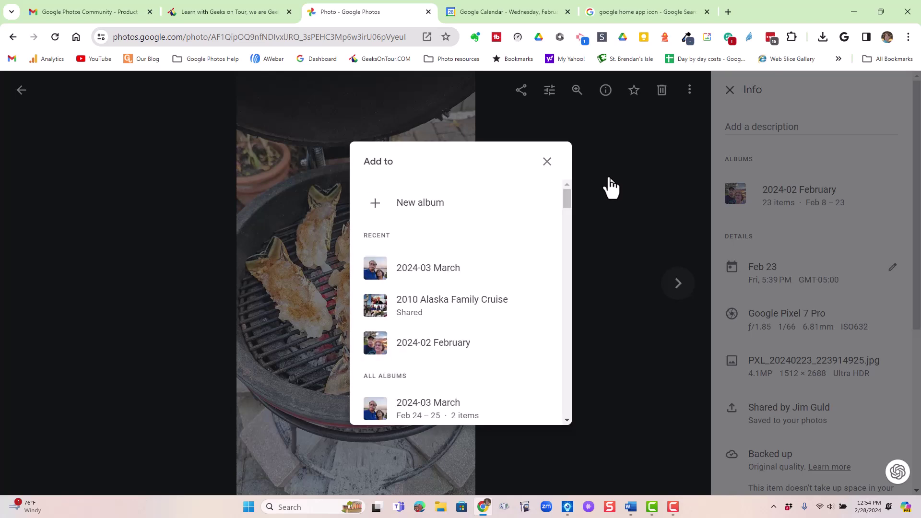
{"action": "left_click", "coordinate": [405, 277]}
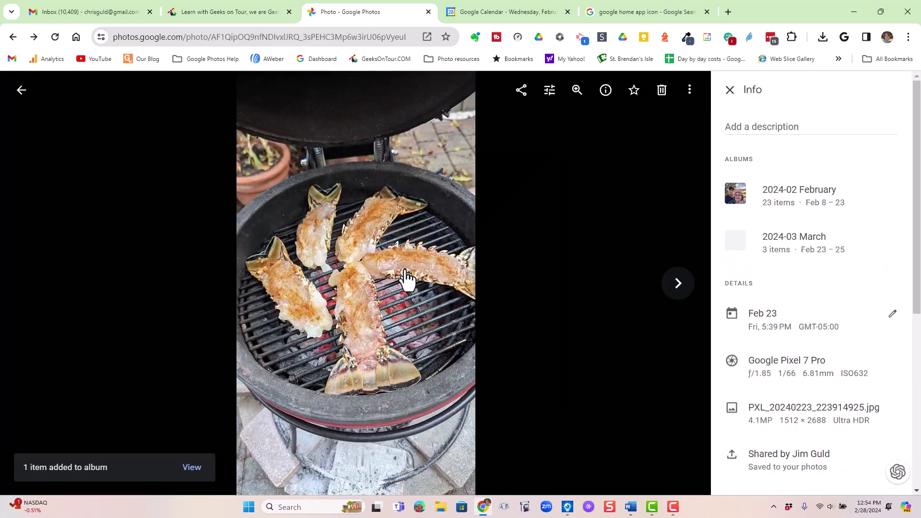
{"action": "left_click", "coordinate": [21, 90]}
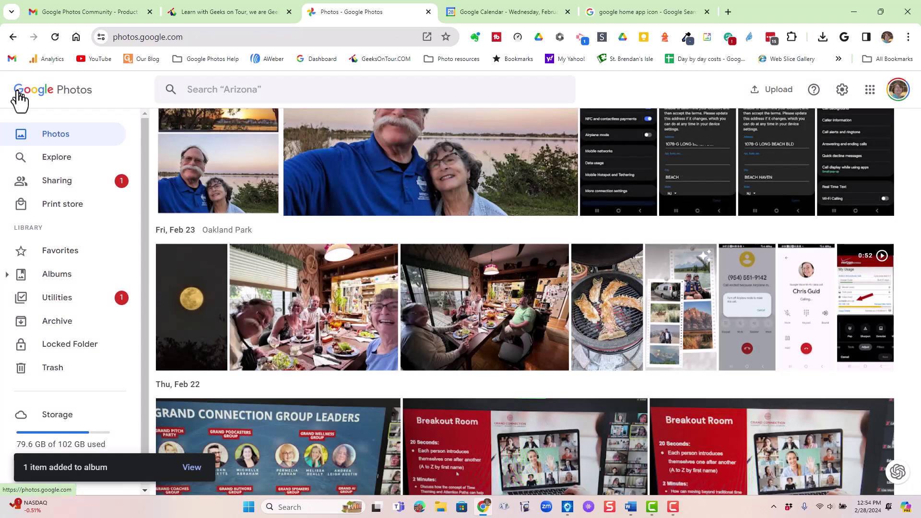
{"action": "left_click", "coordinate": [54, 278]}
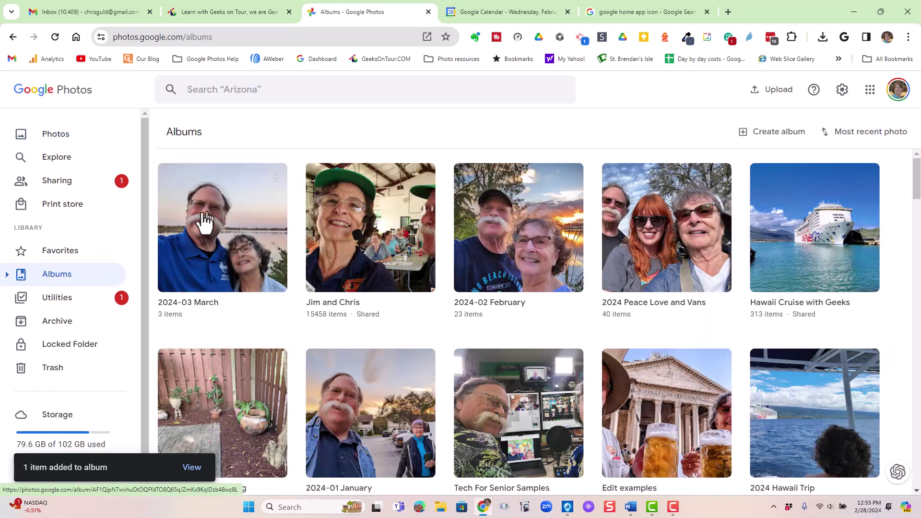
{"action": "left_click", "coordinate": [203, 222]}
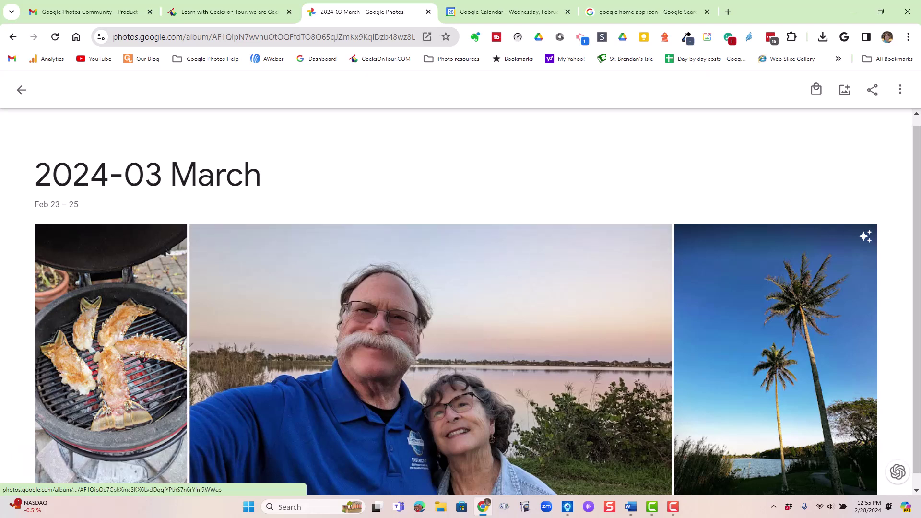
Open the 2024-03 March album and delete it, confirming the deletion.
{"action": "key", "text": "alt+Left"}
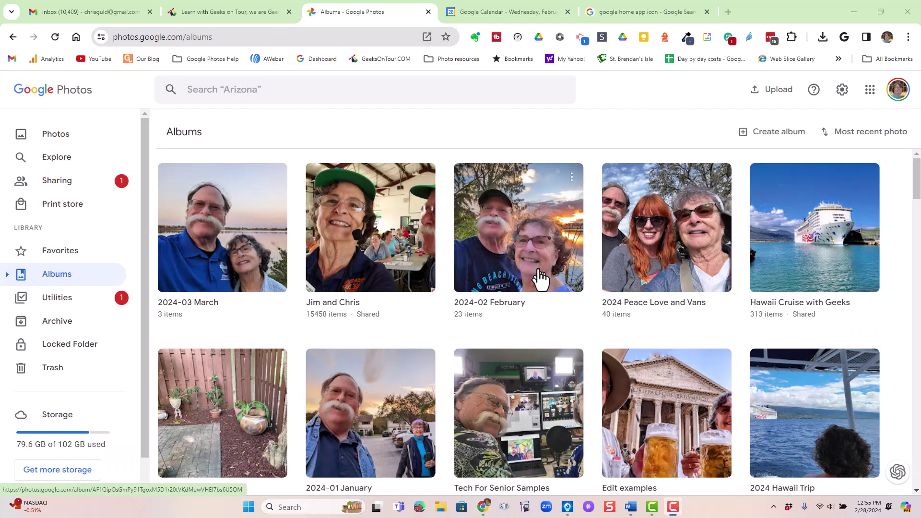
{"action": "left_click", "coordinate": [225, 247]}
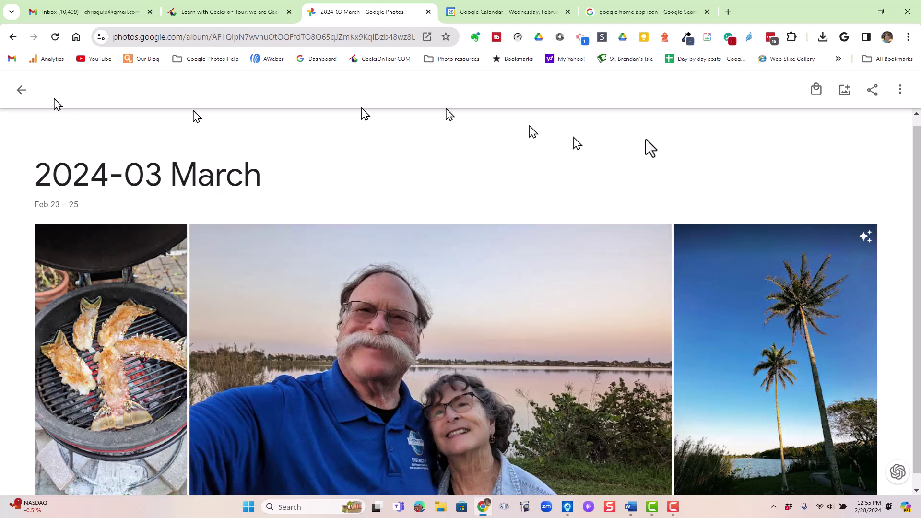
{"action": "left_click", "coordinate": [900, 92]}
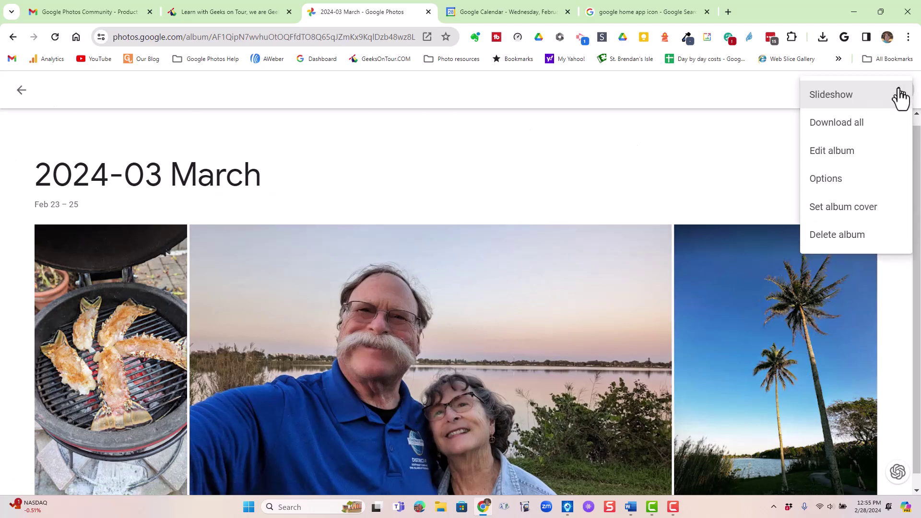
{"action": "left_click", "coordinate": [825, 240]}
{"action": "left_click", "coordinate": [533, 313]}
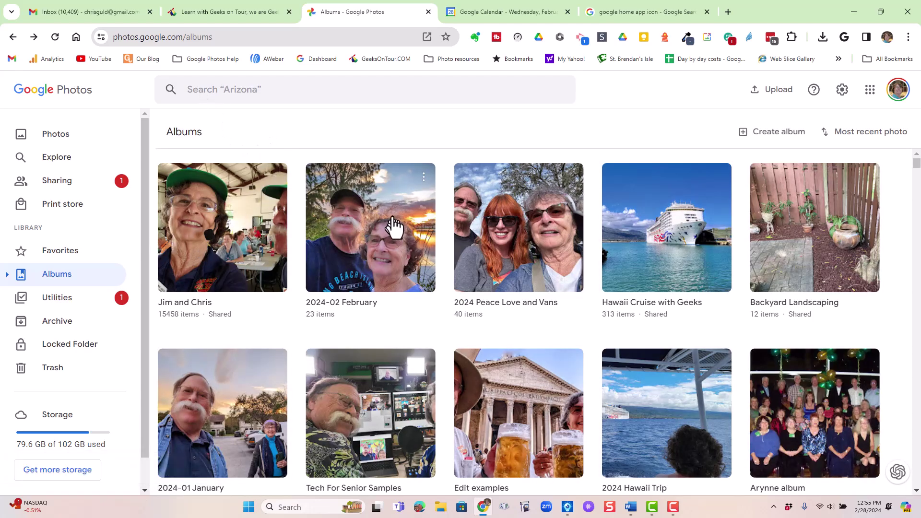
{"action": "left_click", "coordinate": [48, 139]}
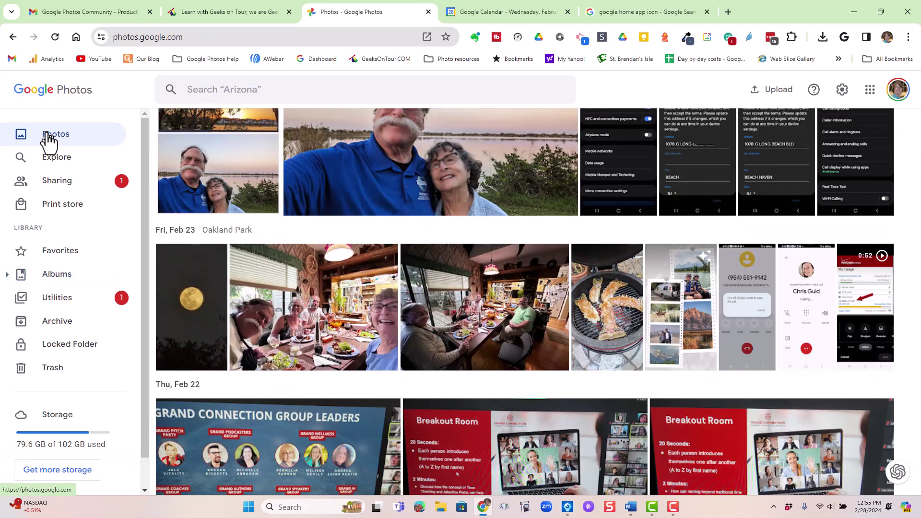
{"action": "scroll", "coordinate": [412, 283], "scroll_direction": "up", "scroll_amount": 8}
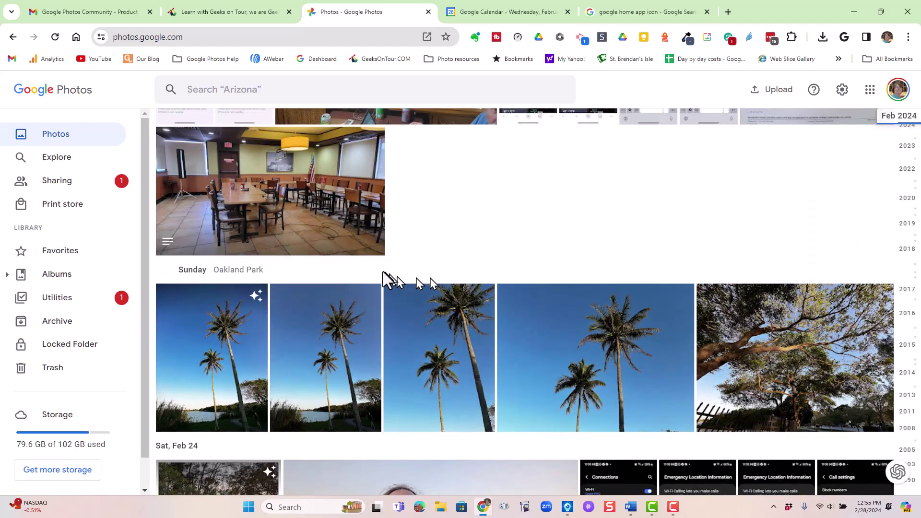
{"action": "scroll", "coordinate": [384, 278], "scroll_direction": "up", "scroll_amount": 10}
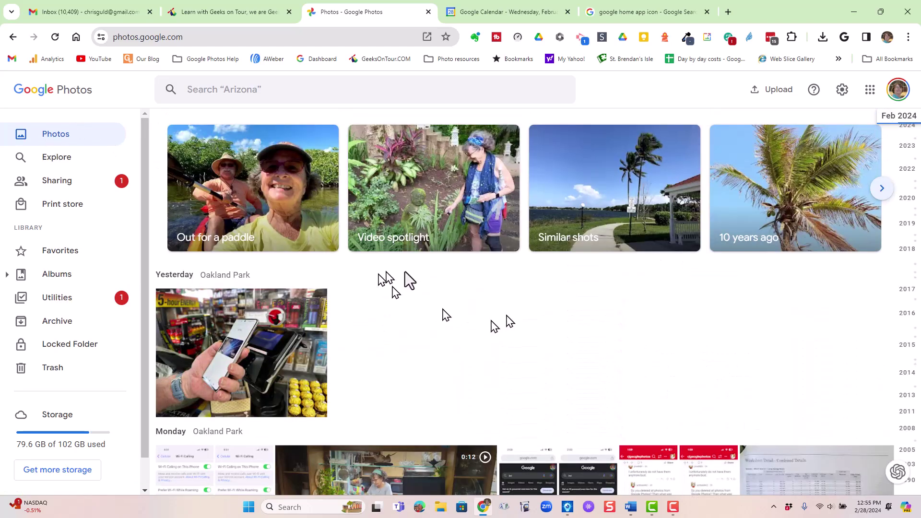
{"action": "scroll", "coordinate": [380, 283], "scroll_direction": "down", "scroll_amount": 4}
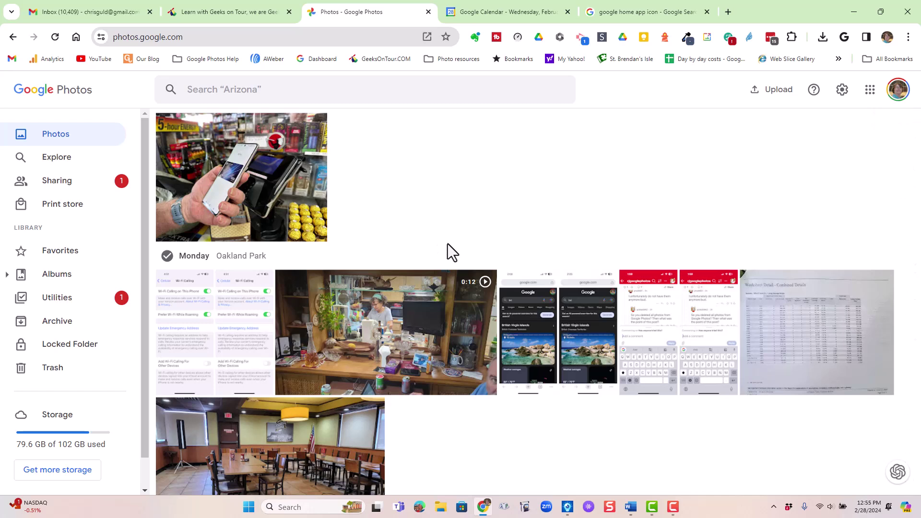
{"action": "scroll", "coordinate": [392, 240], "scroll_direction": "down", "scroll_amount": 4}
{"action": "scroll", "coordinate": [549, 187], "scroll_direction": "down", "scroll_amount": 4}
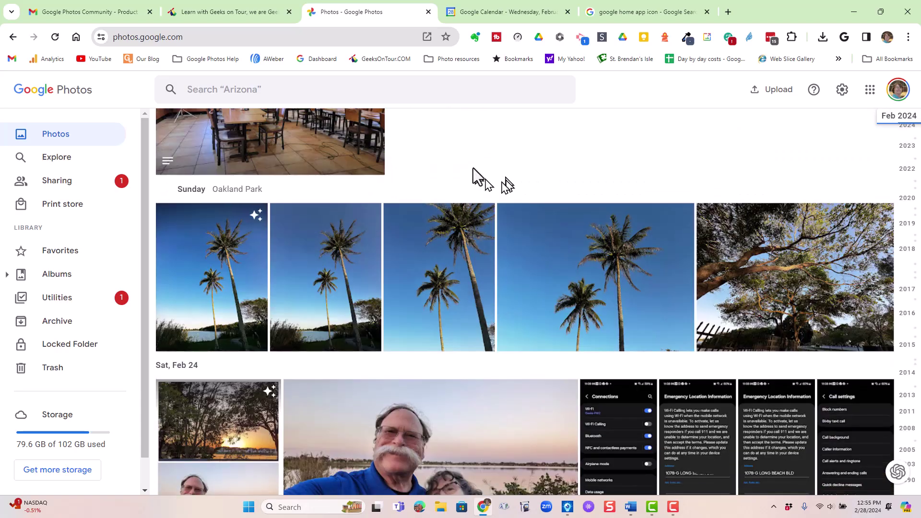
{"action": "scroll", "coordinate": [472, 167], "scroll_direction": "down", "scroll_amount": 5}
{"action": "left_click", "coordinate": [411, 228]}
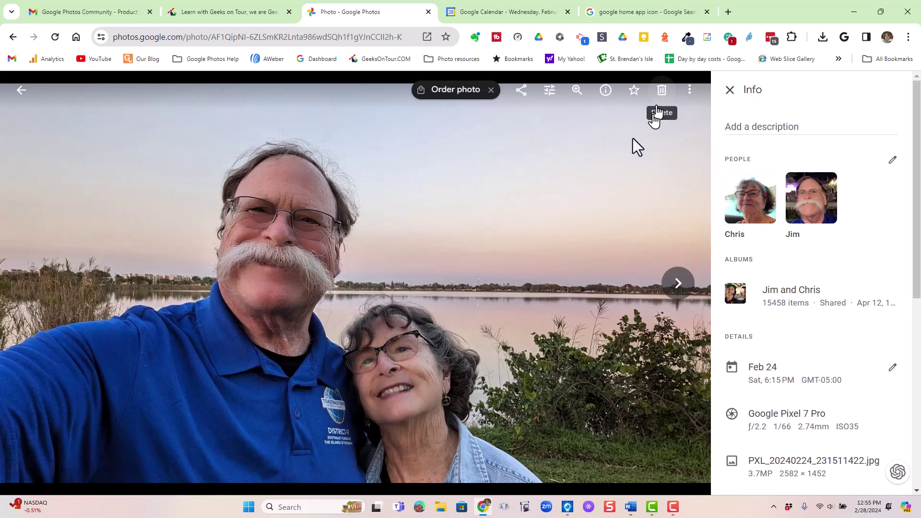
{"action": "left_click", "coordinate": [19, 96]}
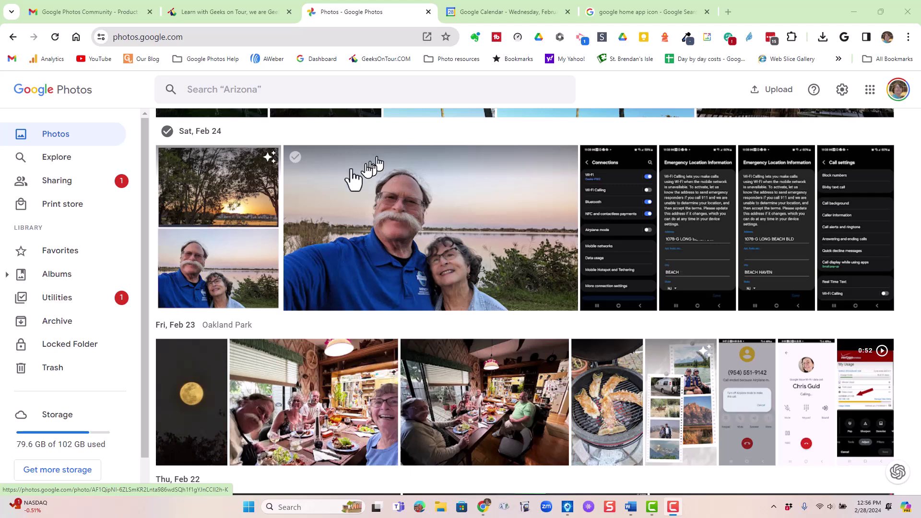
Search the photo library for 'cayman islands'.
{"action": "left_click", "coordinate": [295, 88]}
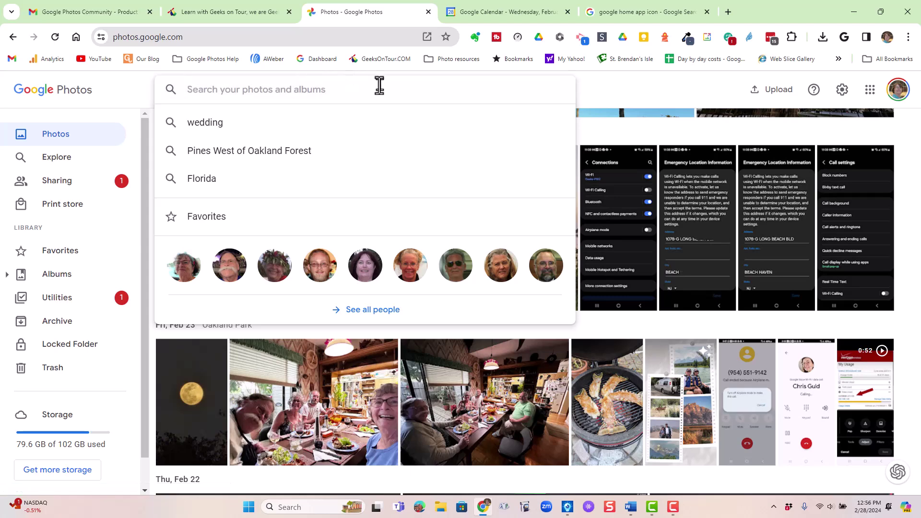
{"action": "type", "text": "ca"}
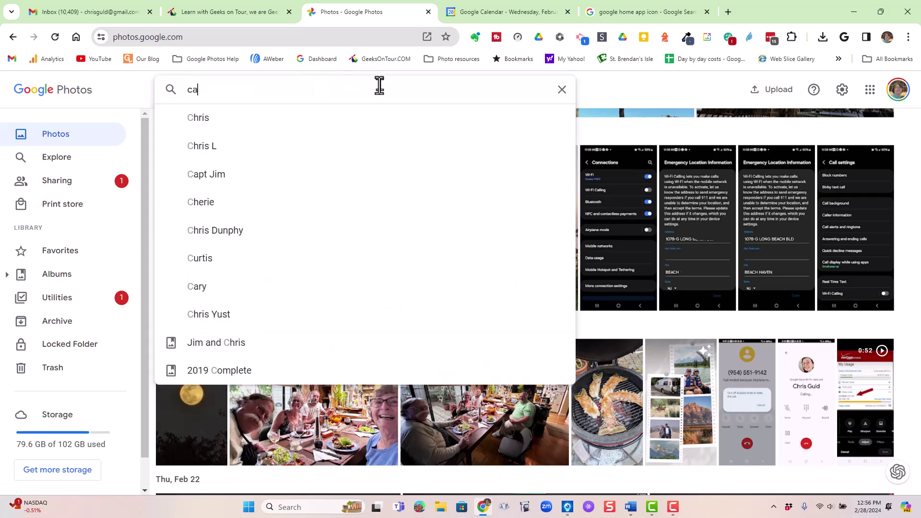
{"action": "type", "text": "yman islands"}
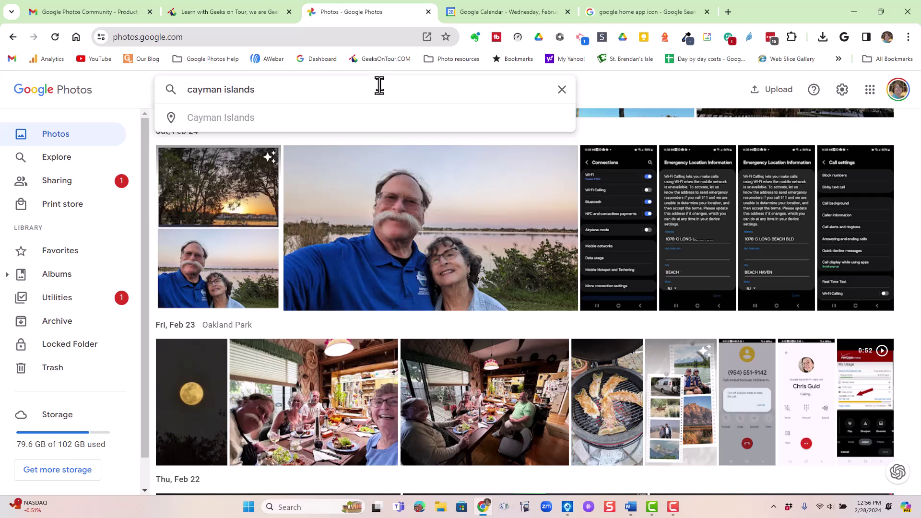
{"action": "key", "text": "Return"}
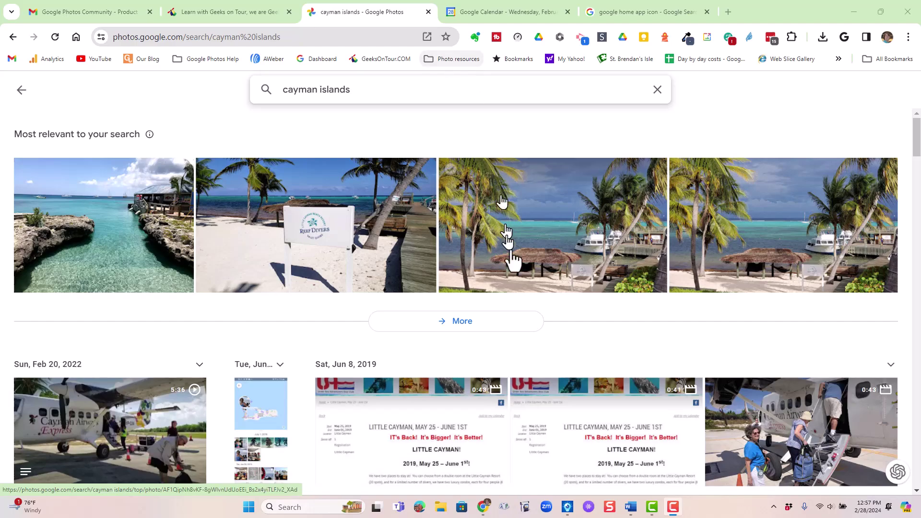
Scroll through the May 2019 Cayman Islands diving and beach results.
{"action": "scroll", "coordinate": [483, 228], "scroll_direction": "down", "scroll_amount": 8}
{"action": "scroll", "coordinate": [482, 222], "scroll_direction": "down", "scroll_amount": 14}
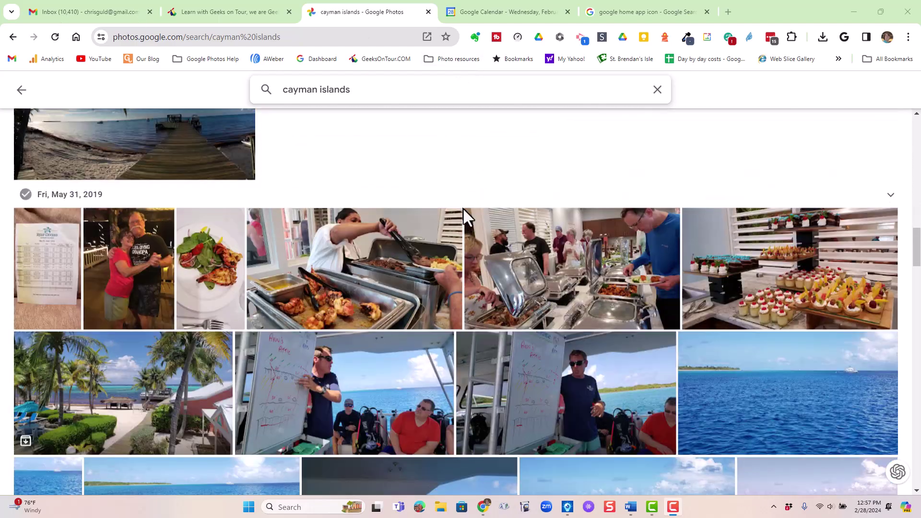
{"action": "scroll", "coordinate": [441, 221], "scroll_direction": "down", "scroll_amount": 7}
{"action": "scroll", "coordinate": [439, 219], "scroll_direction": "down", "scroll_amount": 7}
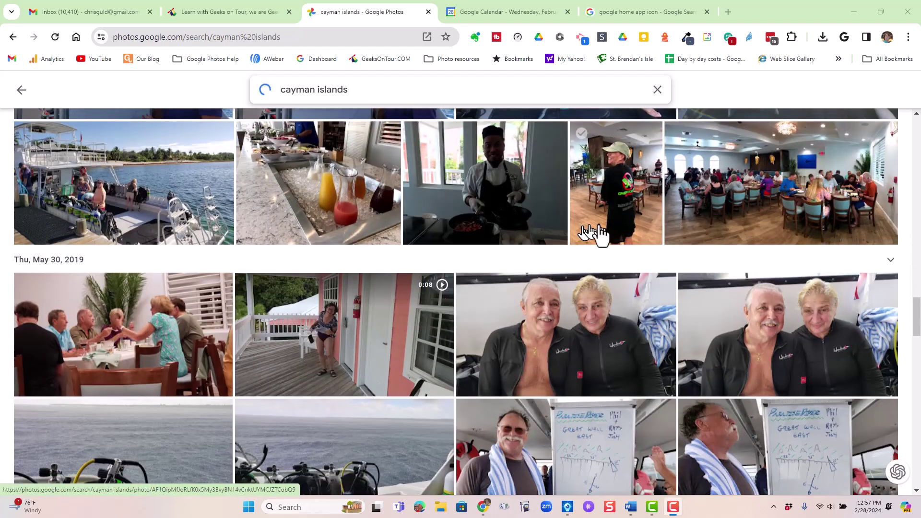
{"action": "scroll", "coordinate": [336, 241], "scroll_direction": "down", "scroll_amount": 7}
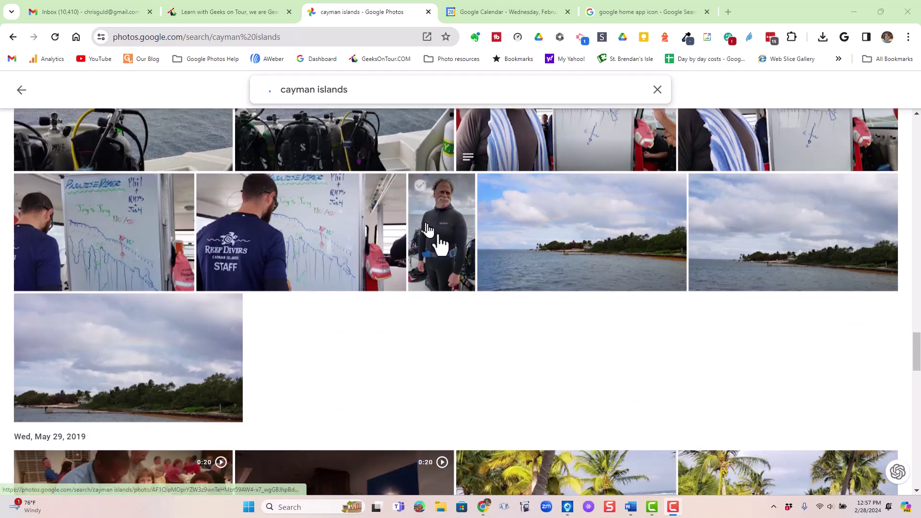
{"action": "scroll", "coordinate": [351, 260], "scroll_direction": "down", "scroll_amount": 4}
{"action": "scroll", "coordinate": [355, 199], "scroll_direction": "down", "scroll_amount": 4}
{"action": "scroll", "coordinate": [430, 181], "scroll_direction": "down", "scroll_amount": 13}
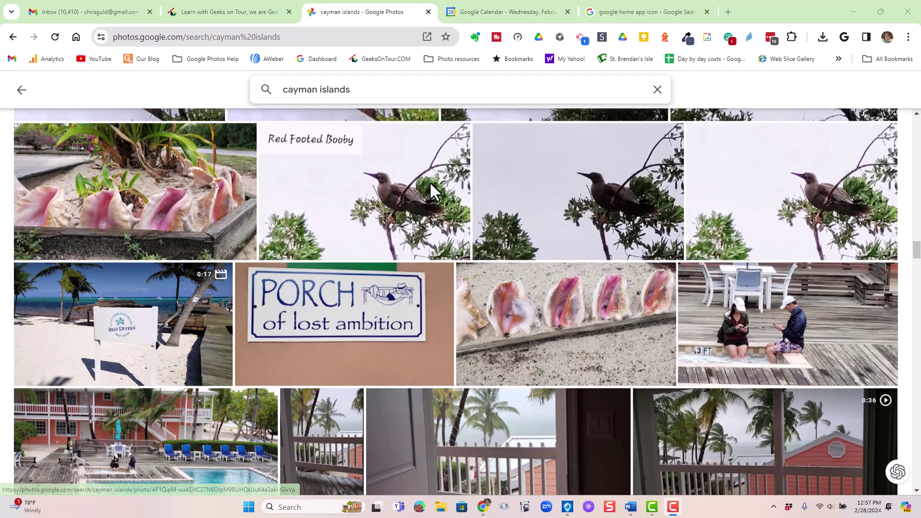
{"action": "scroll", "coordinate": [383, 193], "scroll_direction": "down", "scroll_amount": 15}
{"action": "scroll", "coordinate": [378, 192], "scroll_direction": "down", "scroll_amount": 15}
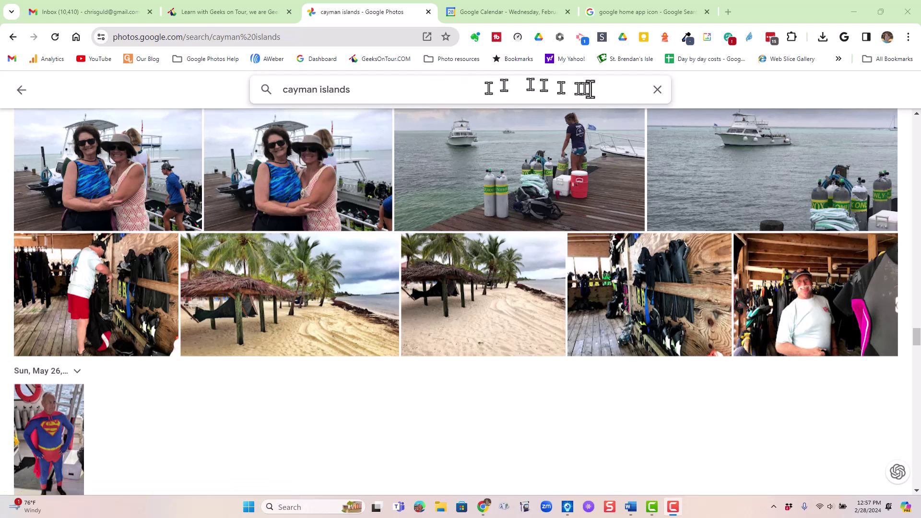
Search 'cay', open the 2018 Cayman Diving album, and scroll through its photos and captions.
{"action": "left_click", "coordinate": [657, 90]}
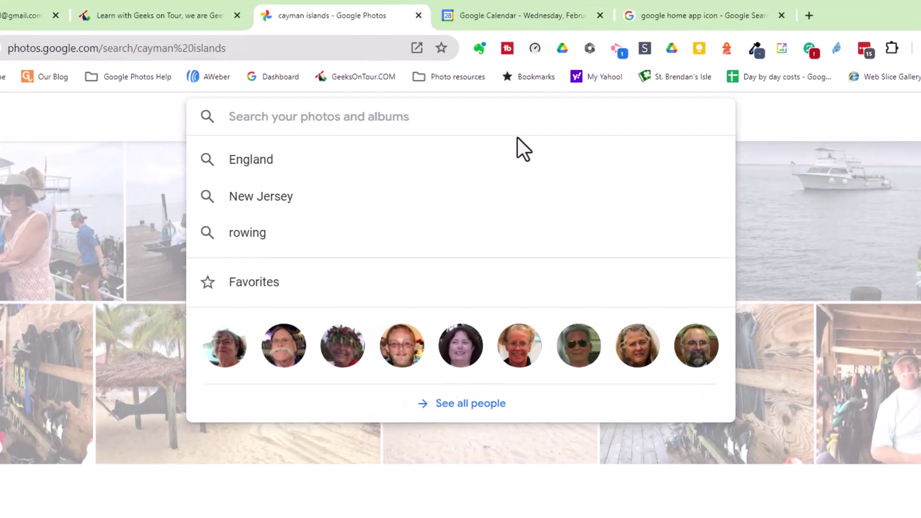
{"action": "type", "text": "cayman"}
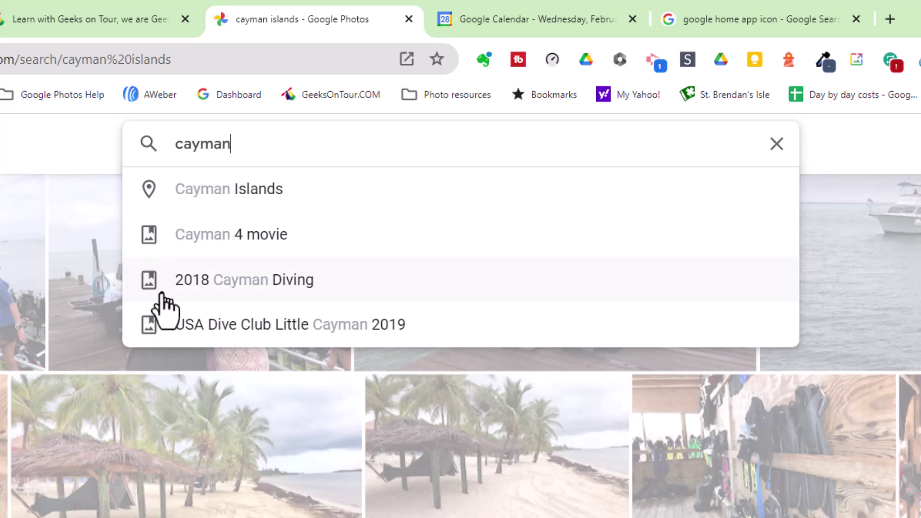
{"action": "left_click", "coordinate": [211, 287]}
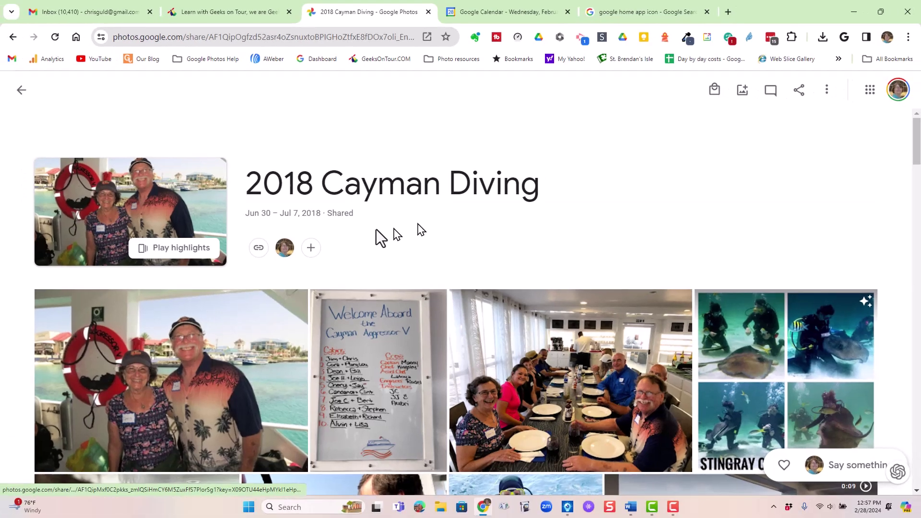
{"action": "scroll", "coordinate": [383, 221], "scroll_direction": "down", "scroll_amount": 2}
{"action": "scroll", "coordinate": [395, 206], "scroll_direction": "down", "scroll_amount": 2}
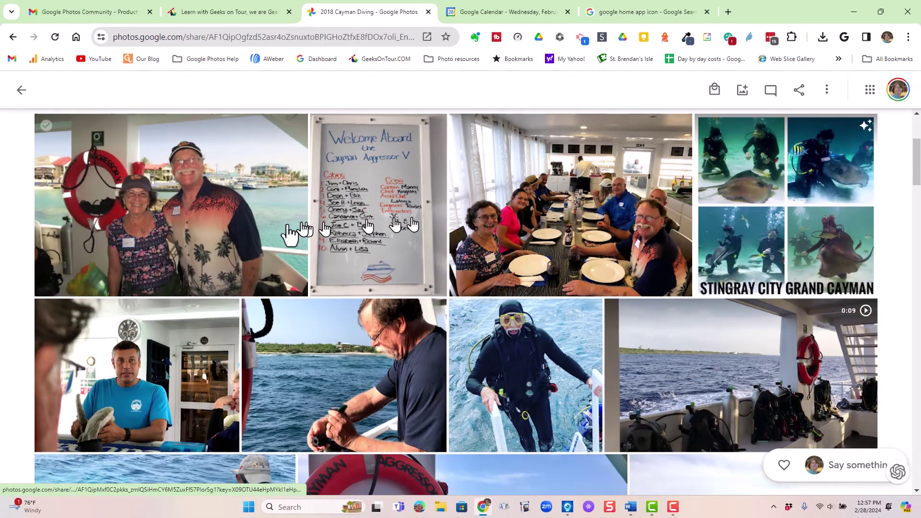
{"action": "scroll", "coordinate": [292, 223], "scroll_direction": "down", "scroll_amount": 4}
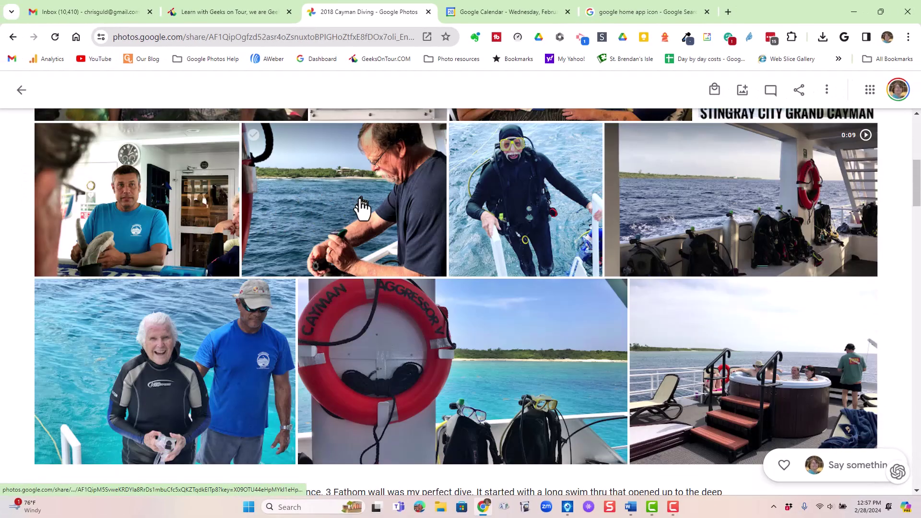
{"action": "scroll", "coordinate": [361, 204], "scroll_direction": "down", "scroll_amount": 6}
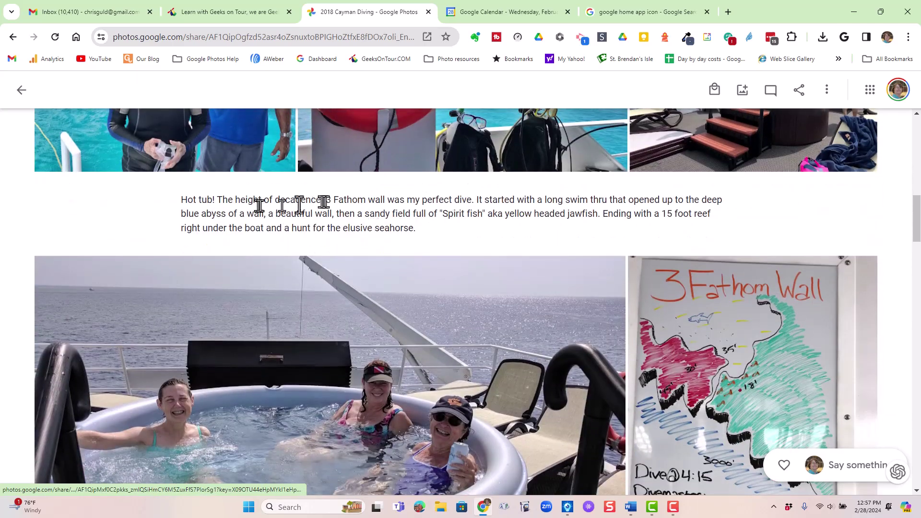
{"action": "scroll", "coordinate": [413, 223], "scroll_direction": "down", "scroll_amount": 12}
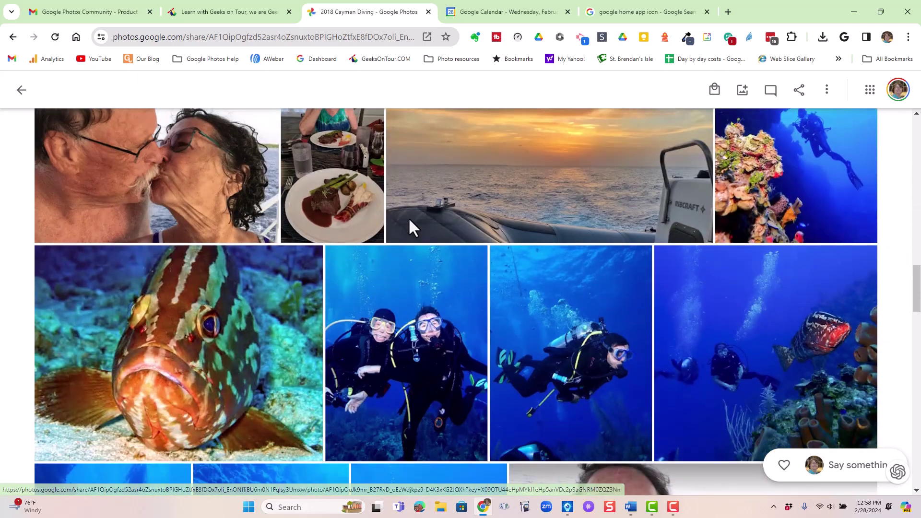
{"action": "scroll", "coordinate": [409, 220], "scroll_direction": "down", "scroll_amount": 15}
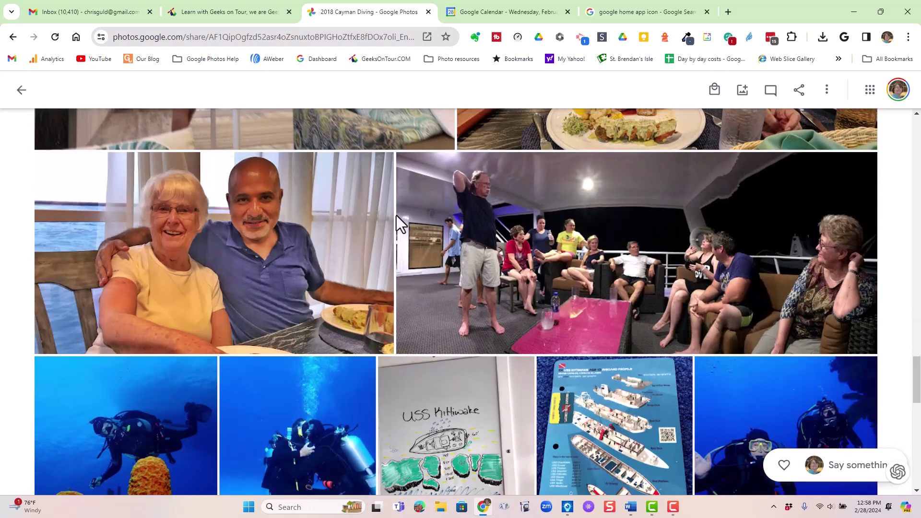
{"action": "scroll", "coordinate": [396, 218], "scroll_direction": "down", "scroll_amount": 11}
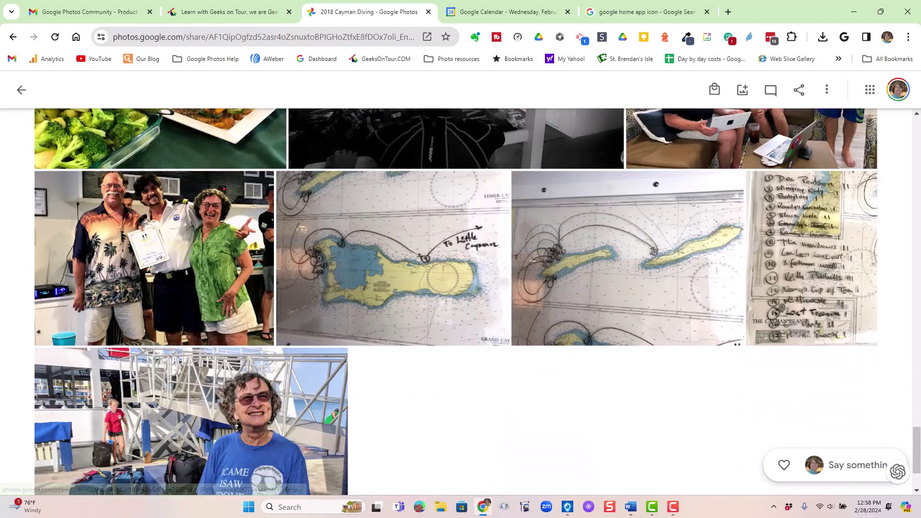
{"action": "scroll", "coordinate": [456, 301], "scroll_direction": "up", "scroll_amount": 2}
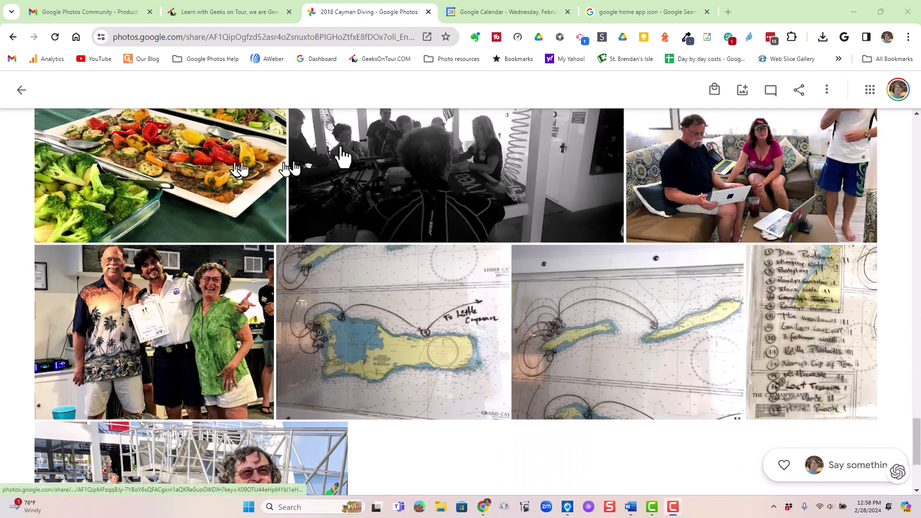
Return to Albums and search '2018' to list the 2018 monthly album suggestions.
{"action": "left_click", "coordinate": [20, 90]}
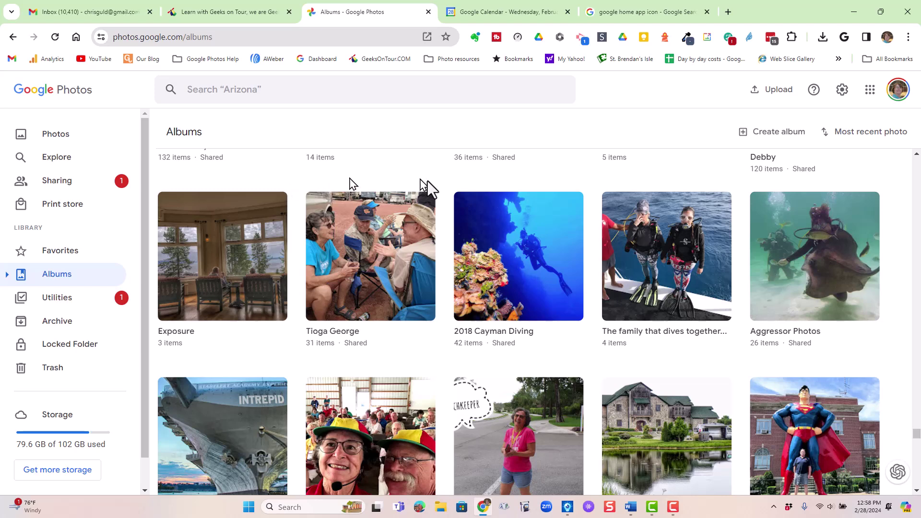
{"action": "left_click", "coordinate": [286, 90]}
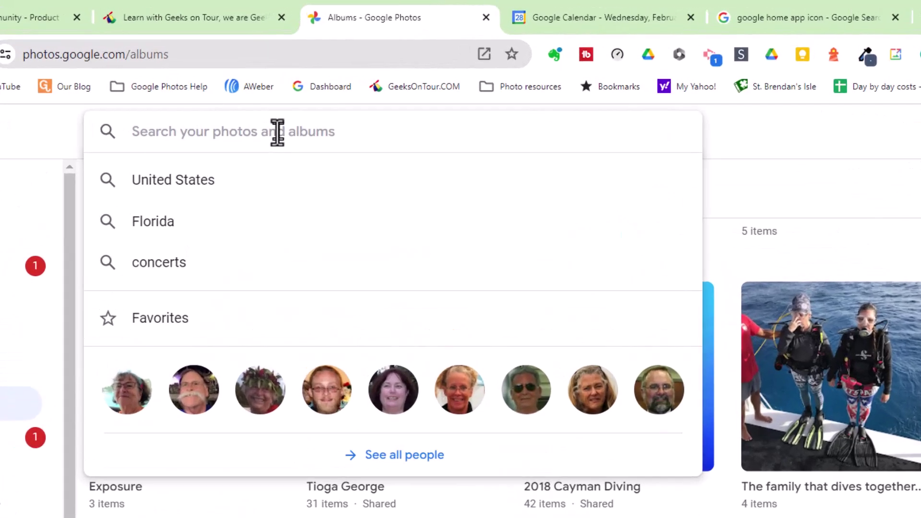
{"action": "type", "text": "201"}
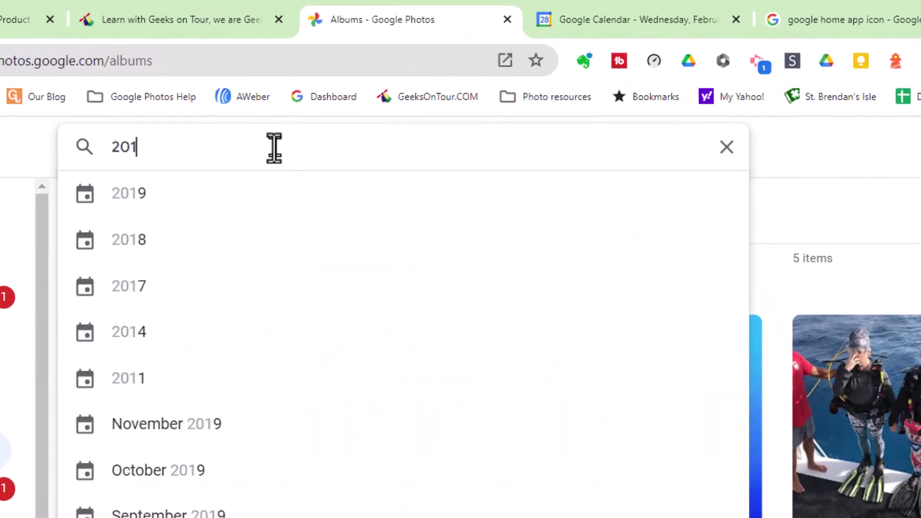
{"action": "type", "text": "8-"}
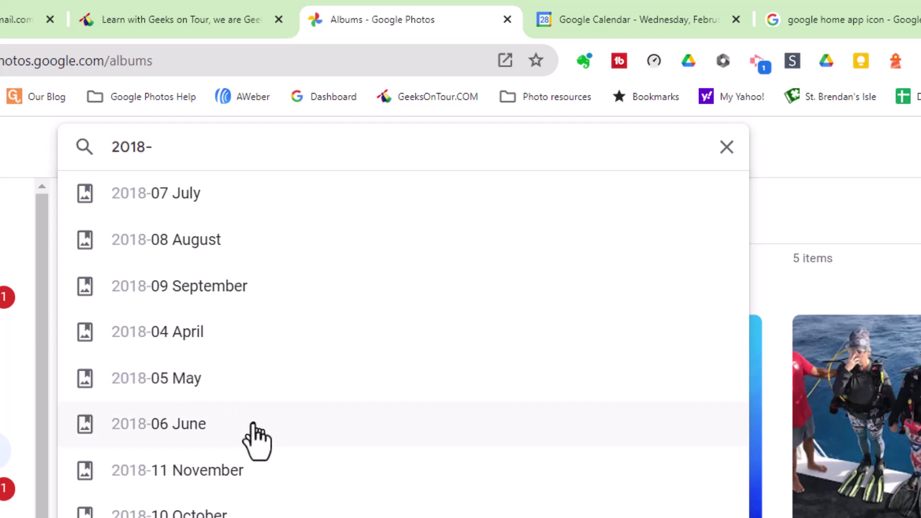
Open the 2018-08 August album and scroll through all its photos.
{"action": "left_click", "coordinate": [132, 243]}
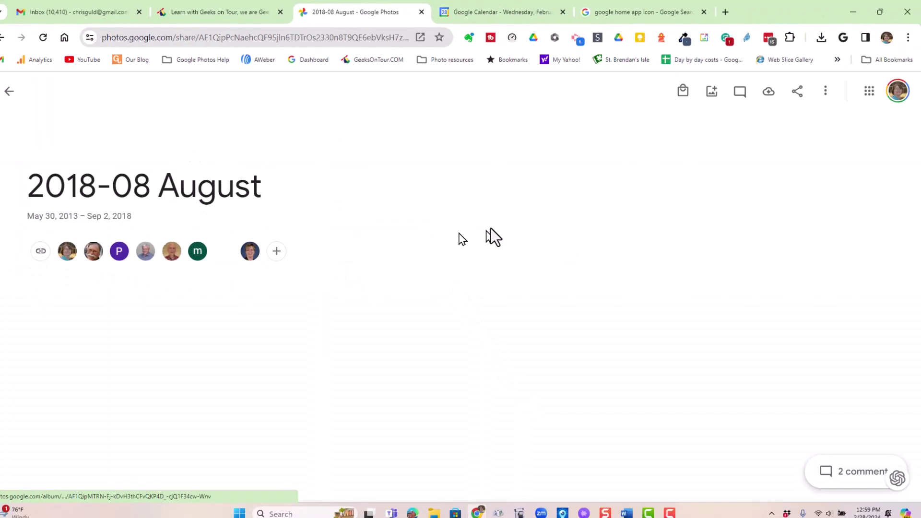
{"action": "scroll", "coordinate": [383, 234], "scroll_direction": "down", "scroll_amount": 8}
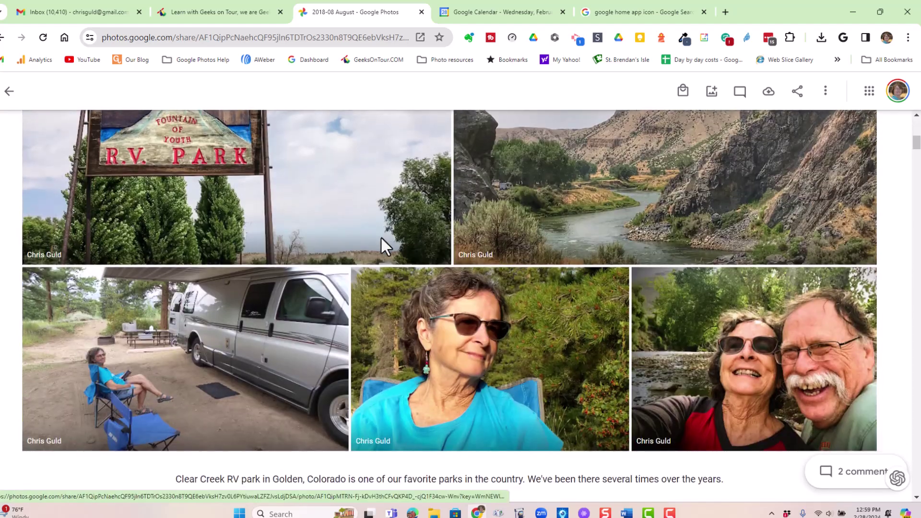
{"action": "scroll", "coordinate": [375, 238], "scroll_direction": "down", "scroll_amount": 15}
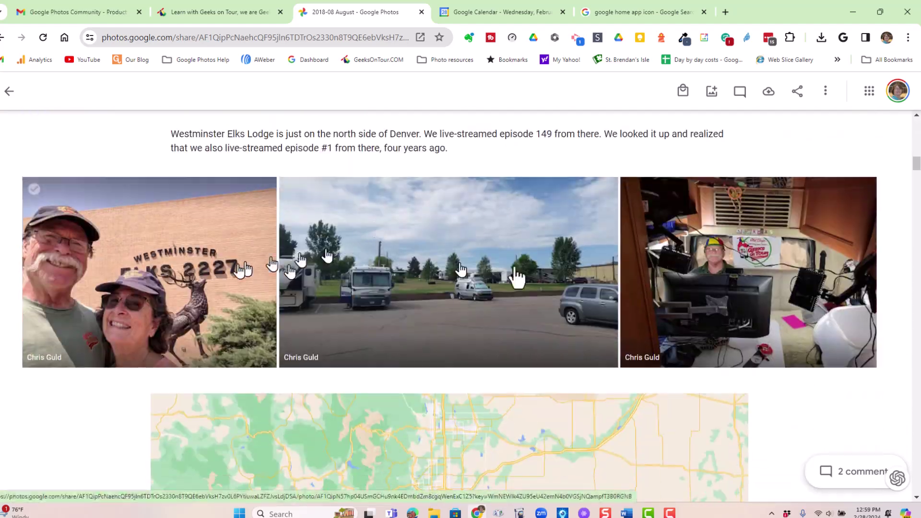
{"action": "scroll", "coordinate": [383, 259], "scroll_direction": "down", "scroll_amount": 5}
{"action": "scroll", "coordinate": [447, 277], "scroll_direction": "down", "scroll_amount": 4}
{"action": "scroll", "coordinate": [268, 221], "scroll_direction": "down", "scroll_amount": 4}
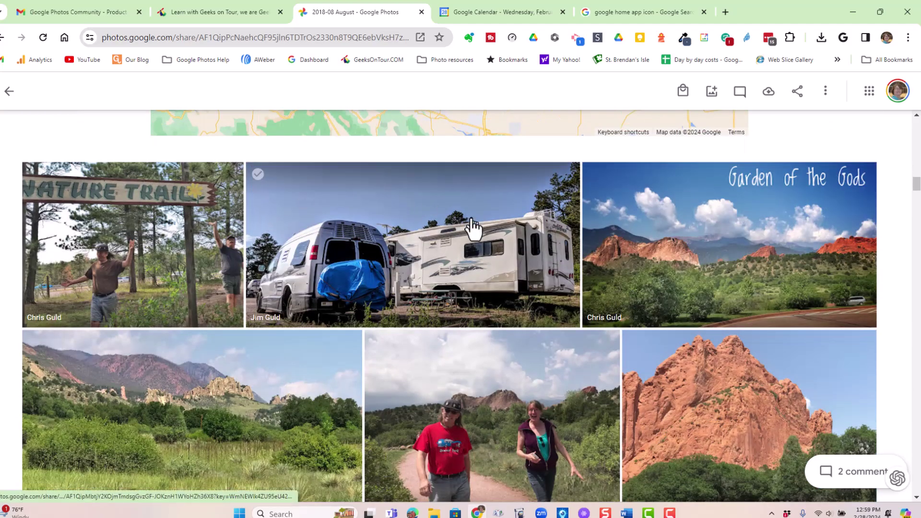
{"action": "scroll", "coordinate": [350, 249], "scroll_direction": "down", "scroll_amount": 8}
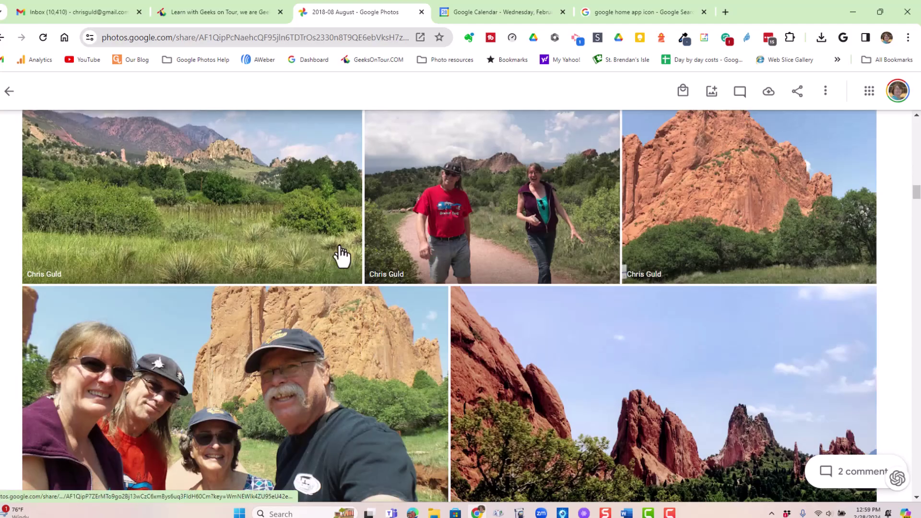
{"action": "scroll", "coordinate": [522, 229], "scroll_direction": "down", "scroll_amount": 10}
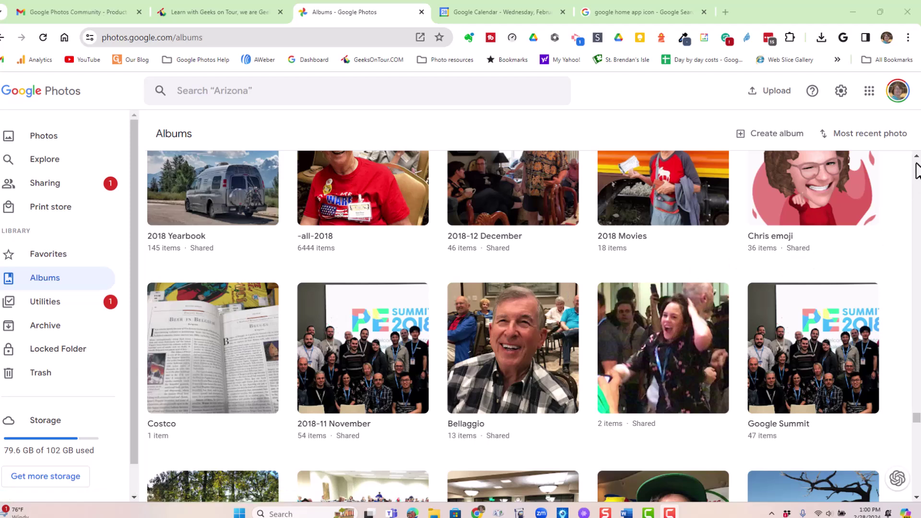
Switch to the Photos timeline and search the library for '2018 favorites'.
{"action": "scroll", "coordinate": [916, 170], "scroll_direction": "up", "scroll_amount": 5}
{"action": "left_click_drag", "start_coordinate": [917, 414], "coordinate": [898, 163]}
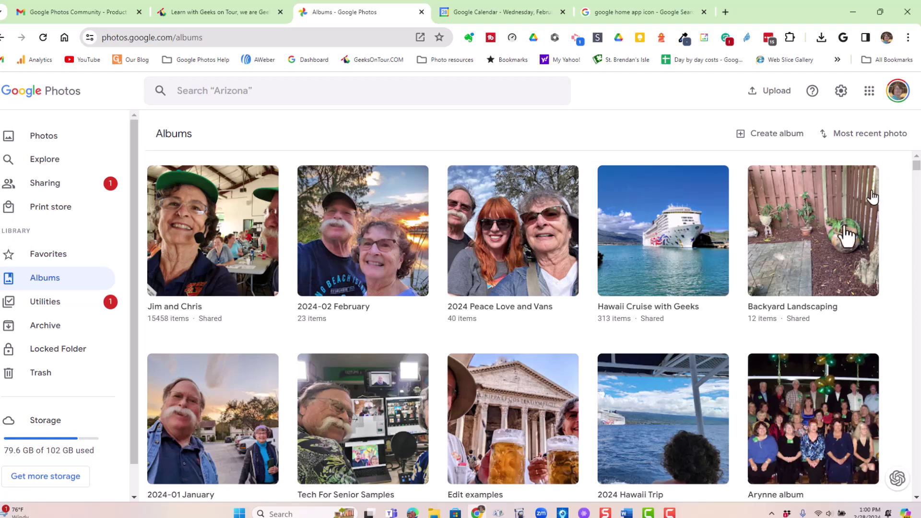
{"action": "left_click", "coordinate": [36, 139]}
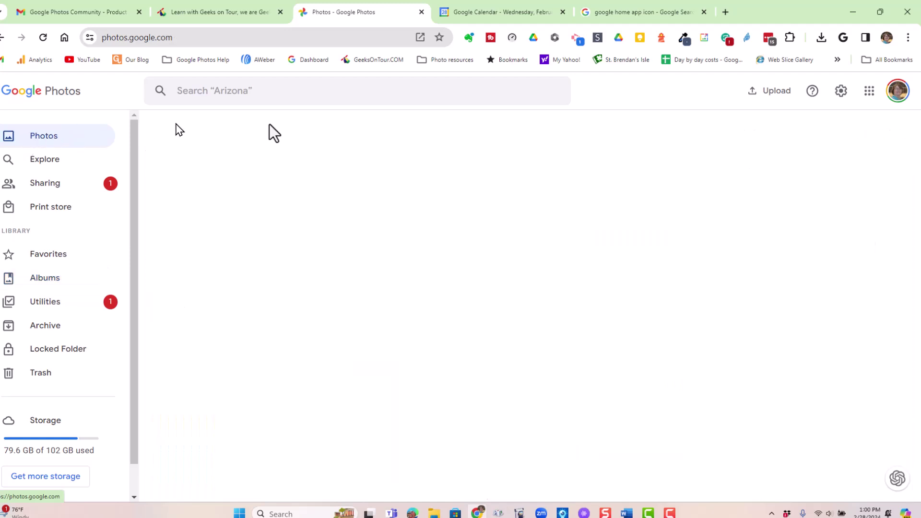
{"action": "left_click", "coordinate": [266, 90]}
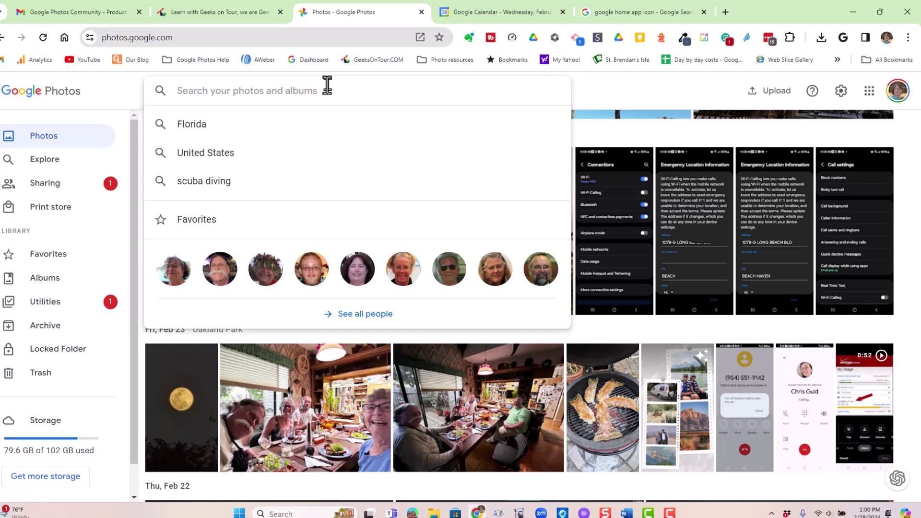
{"action": "type", "text": "2"}
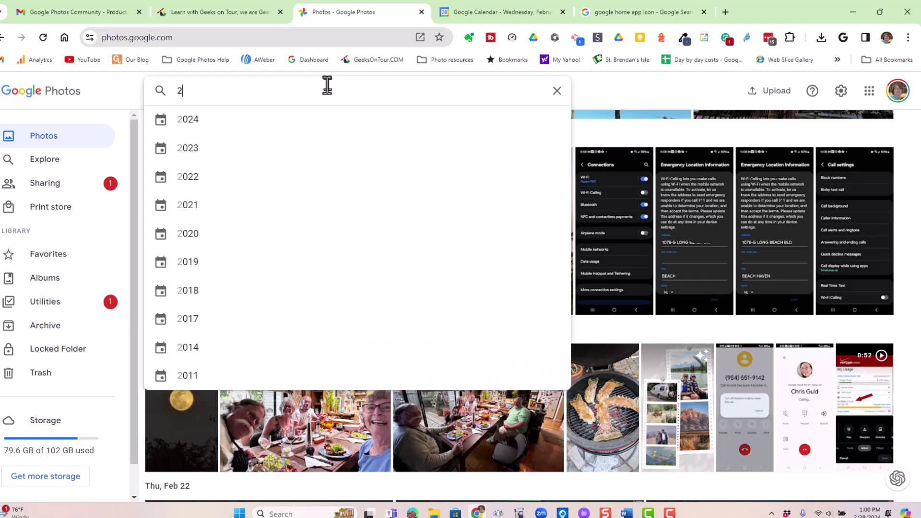
{"action": "type", "text": "018 favorites"}
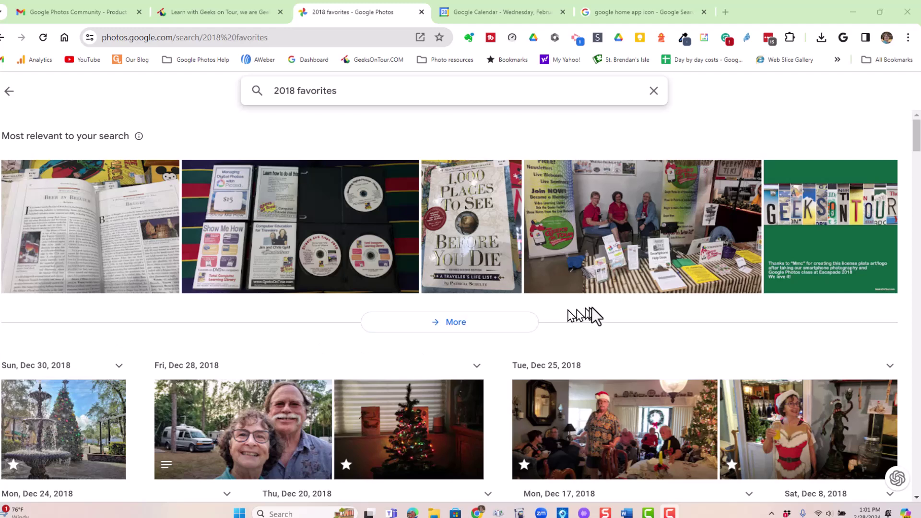
Select the last result, the Jun 29, 2018 video, then scroll back to the top.
{"action": "scroll", "coordinate": [600, 302], "scroll_direction": "down", "scroll_amount": 2}
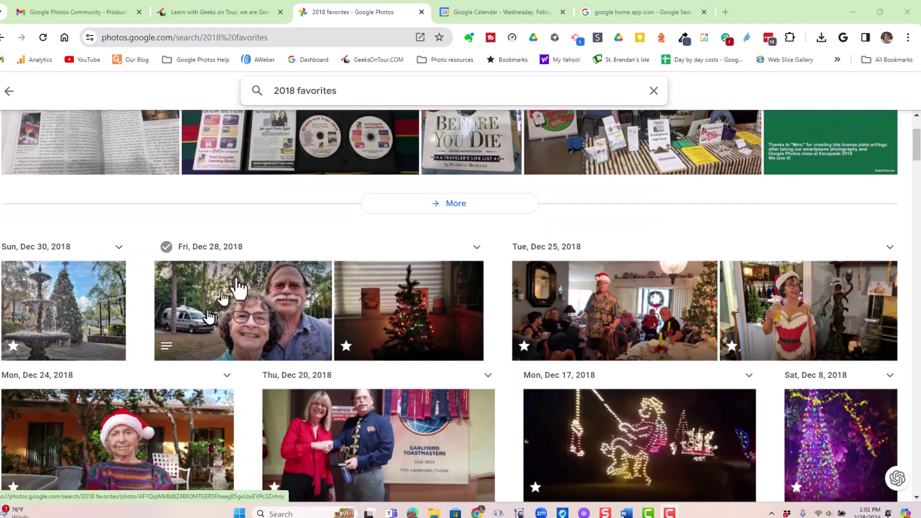
{"action": "scroll", "coordinate": [413, 326], "scroll_direction": "down", "scroll_amount": 3}
{"action": "scroll", "coordinate": [412, 326], "scroll_direction": "down", "scroll_amount": 3}
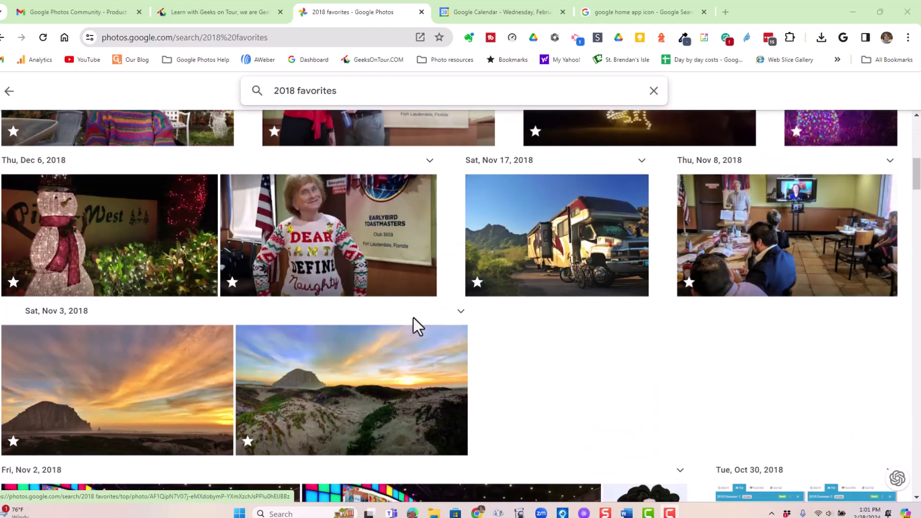
{"action": "scroll", "coordinate": [362, 321], "scroll_direction": "down", "scroll_amount": 5}
{"action": "scroll", "coordinate": [360, 314], "scroll_direction": "down", "scroll_amount": 3}
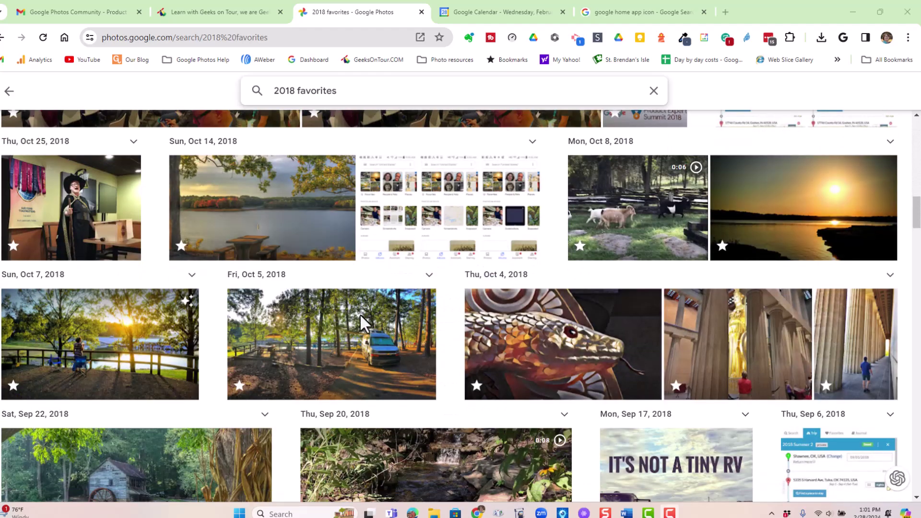
{"action": "scroll", "coordinate": [352, 314], "scroll_direction": "down", "scroll_amount": 5}
{"action": "scroll", "coordinate": [344, 315], "scroll_direction": "down", "scroll_amount": 20}
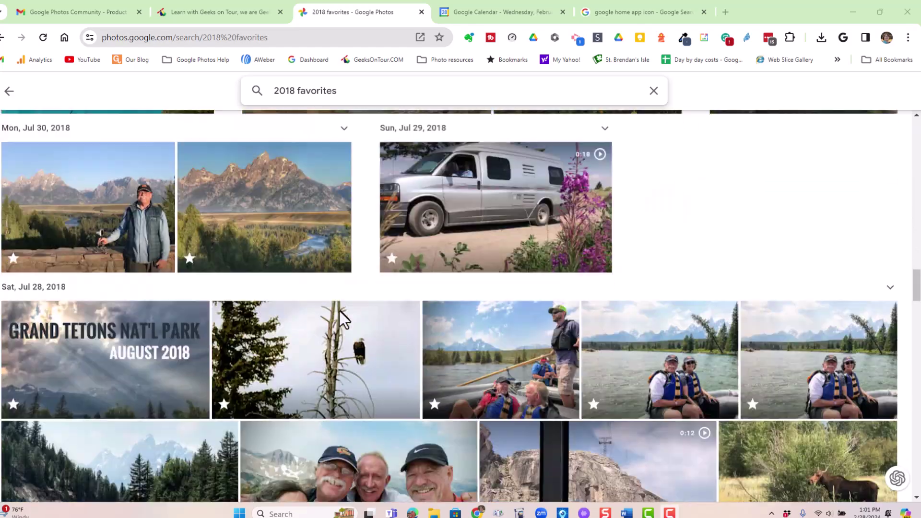
{"action": "scroll", "coordinate": [328, 307], "scroll_direction": "down", "scroll_amount": 6}
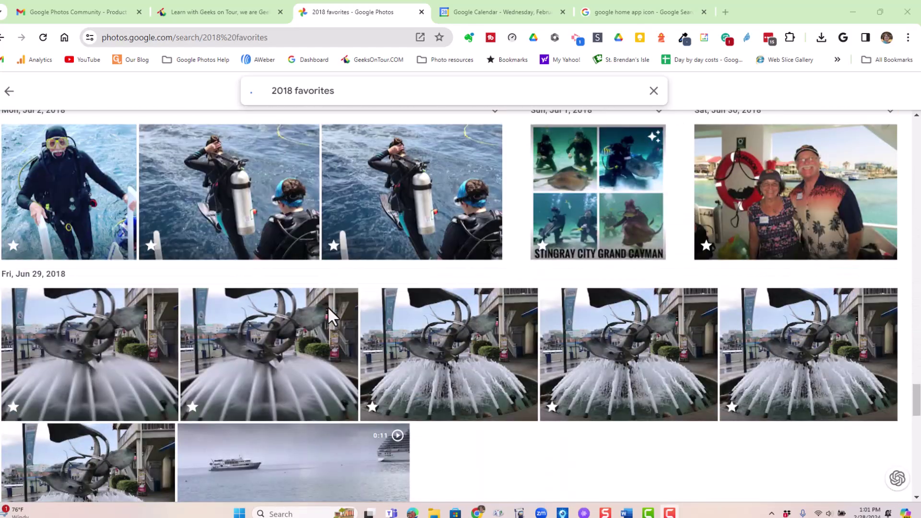
{"action": "left_click", "coordinate": [190, 436]}
{"action": "scroll", "coordinate": [119, 371], "scroll_direction": "up", "scroll_amount": 15}
{"action": "scroll", "coordinate": [117, 365], "scroll_direction": "up", "scroll_amount": 20}
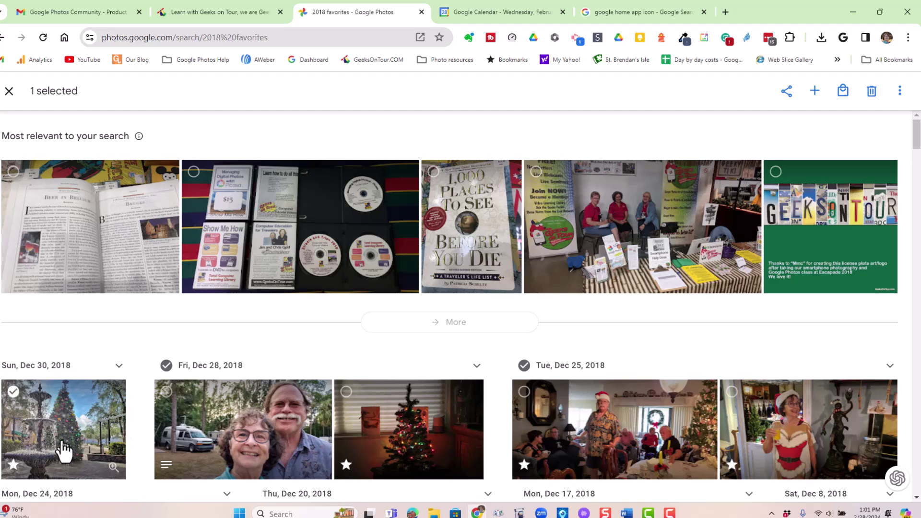
Range-select all 104 results back to Dec 30, 2018, cancel adding them to an album, and deselect them.
{"action": "key", "text": "shift"}
{"action": "left_click", "coordinate": [56, 437], "text": "shift"}
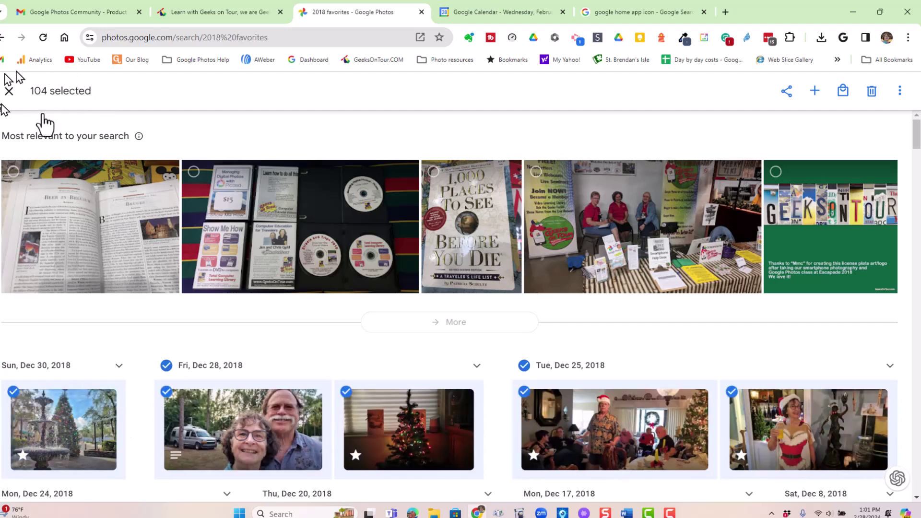
{"action": "left_click", "coordinate": [816, 92]}
{"action": "left_click", "coordinate": [763, 96]}
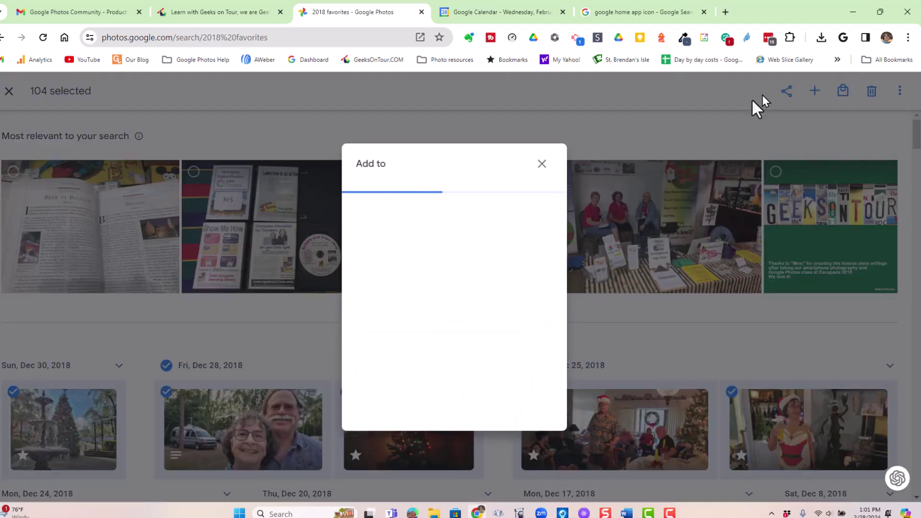
{"action": "left_click", "coordinate": [541, 165]}
{"action": "left_click", "coordinate": [9, 92]}
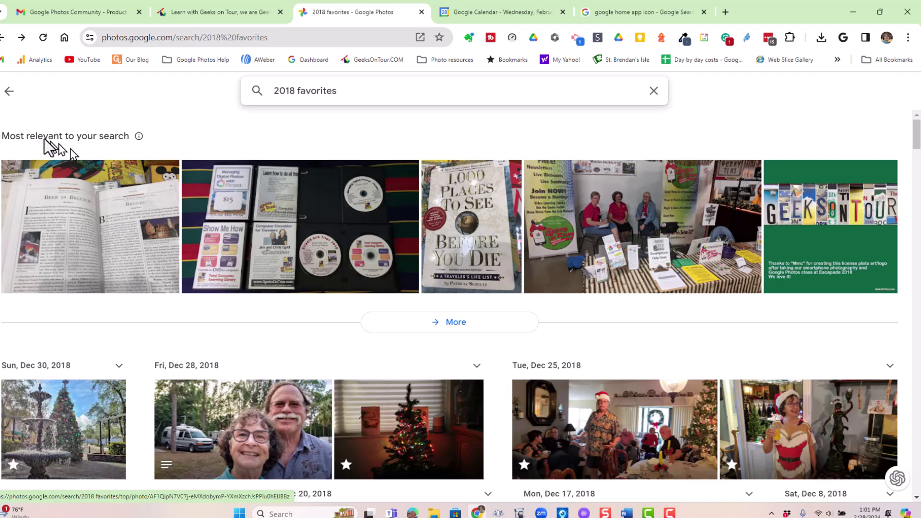
Search 'caym', open the 2018 Cayman Diving album, and show its Photo book and Photo prints options.
{"action": "left_click", "coordinate": [9, 92]}
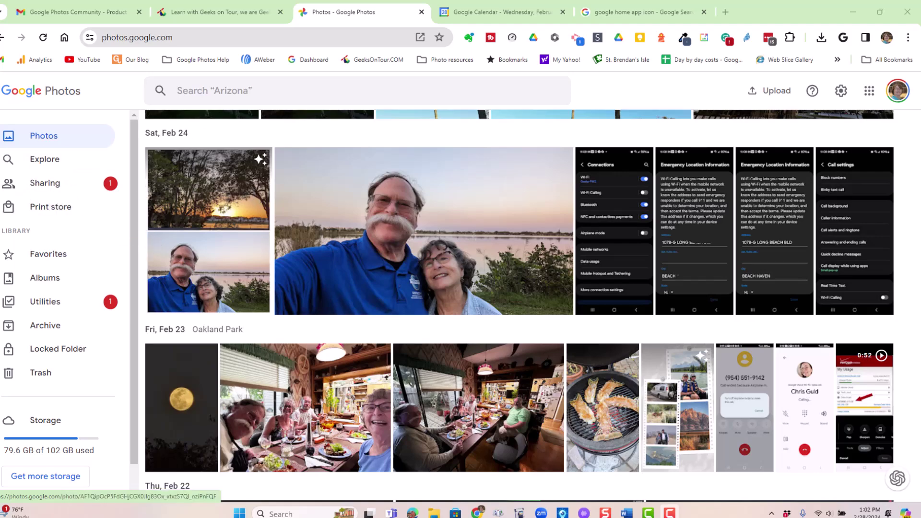
{"action": "left_click", "coordinate": [279, 87]}
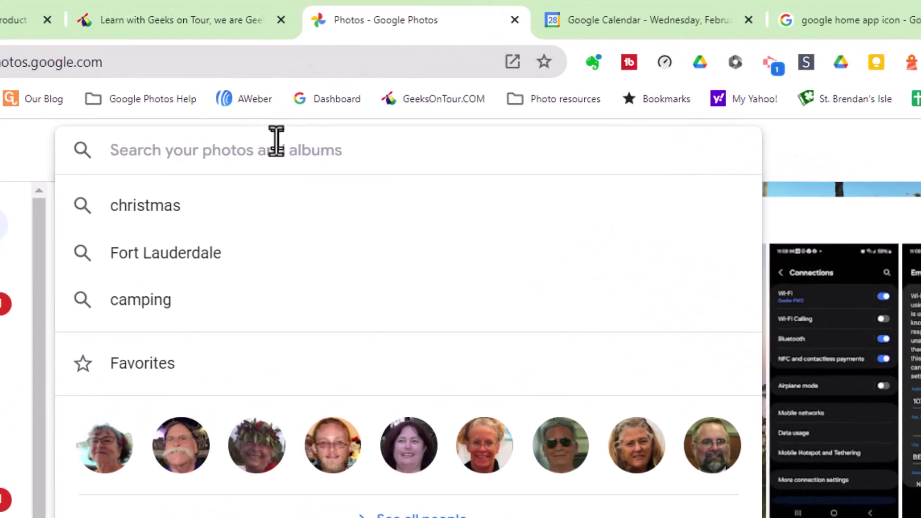
{"action": "type", "text": "caym"}
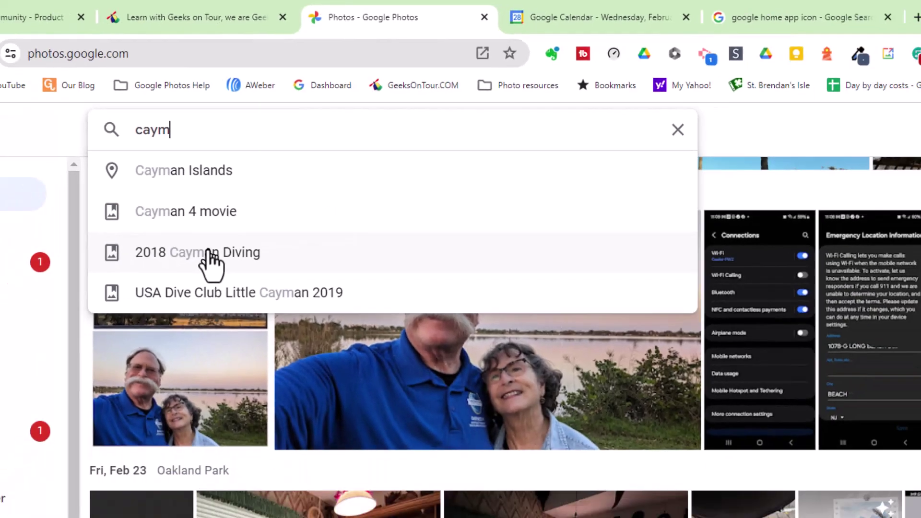
{"action": "left_click", "coordinate": [190, 311]}
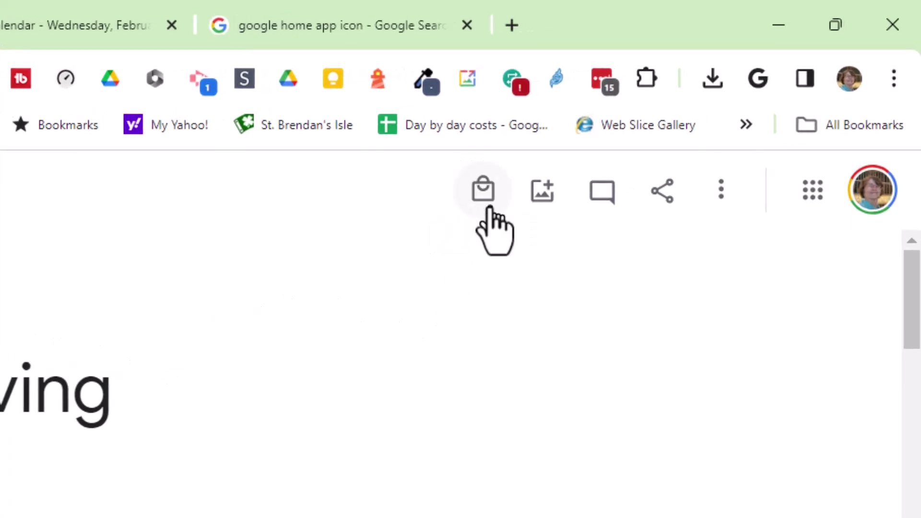
{"action": "left_click", "coordinate": [483, 191]}
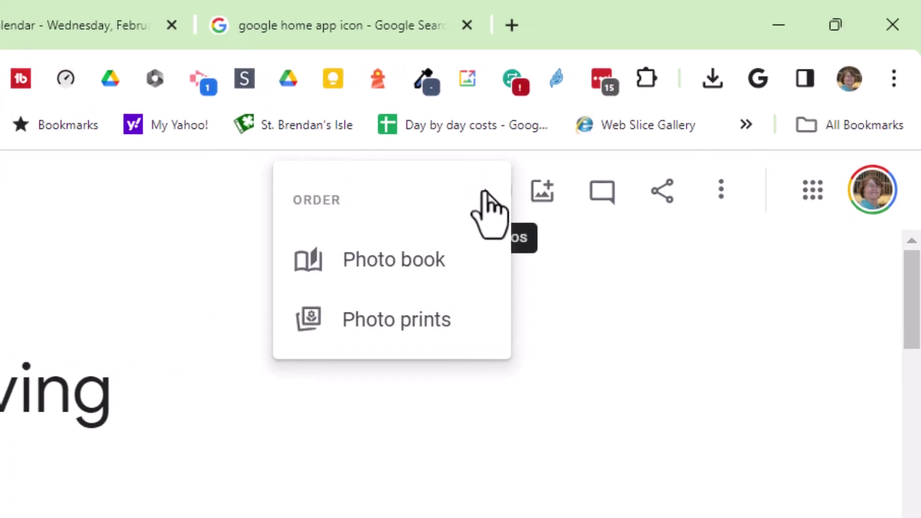
Start a Photo book from the Cayman Diving album and look through its cover and numbered pages.
{"action": "left_click", "coordinate": [375, 261]}
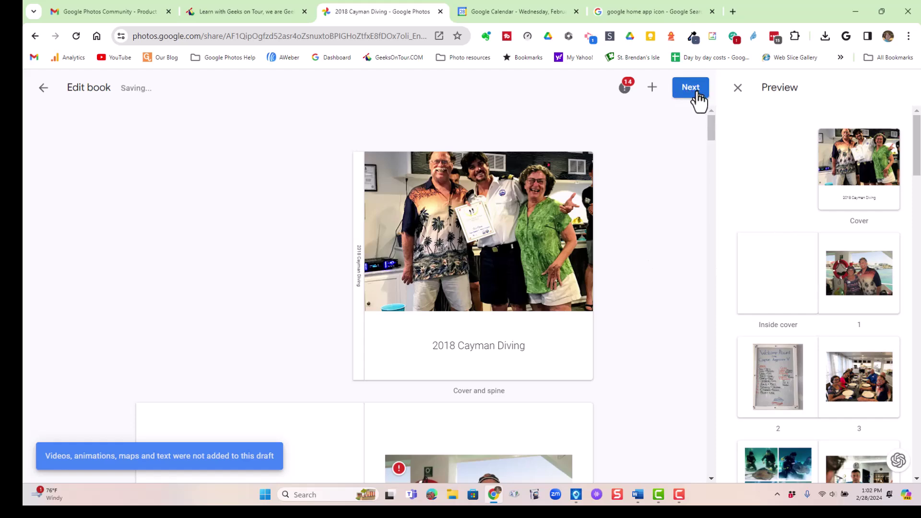
{"action": "scroll", "coordinate": [464, 302], "scroll_direction": "down", "scroll_amount": 15}
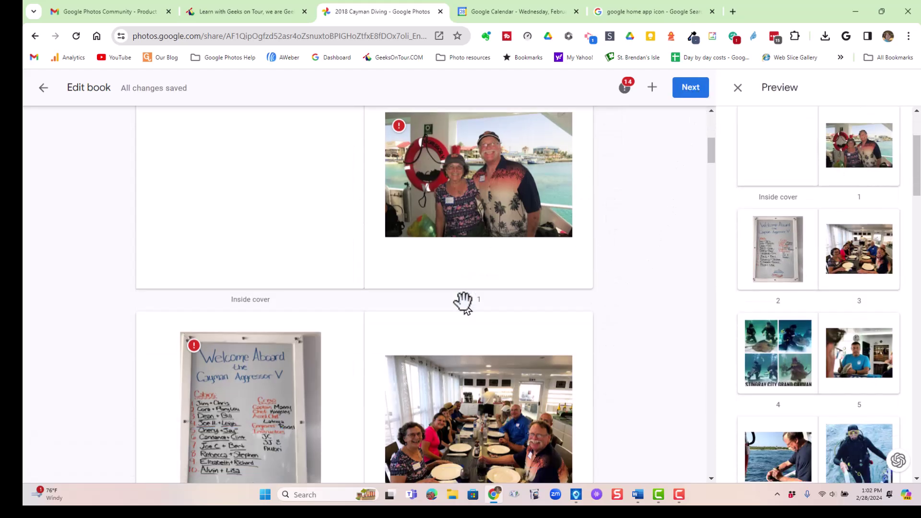
{"action": "scroll", "coordinate": [463, 301], "scroll_direction": "down", "scroll_amount": 12}
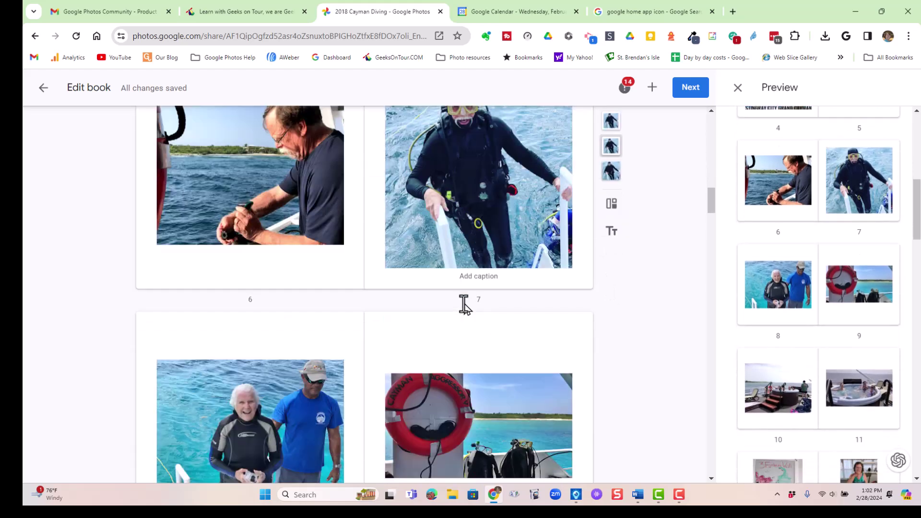
{"action": "scroll", "coordinate": [460, 301], "scroll_direction": "down", "scroll_amount": 6}
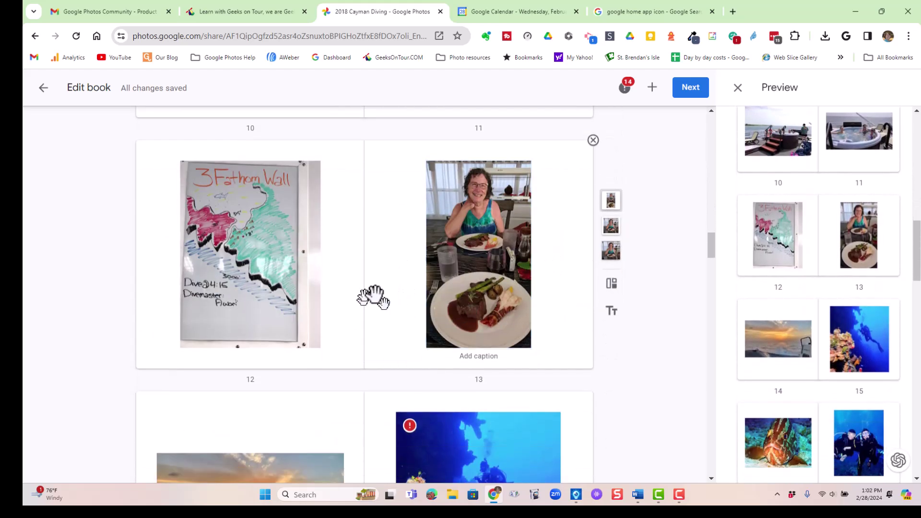
{"action": "scroll", "coordinate": [373, 297], "scroll_direction": "down", "scroll_amount": 5}
{"action": "scroll", "coordinate": [450, 307], "scroll_direction": "up", "scroll_amount": 10}
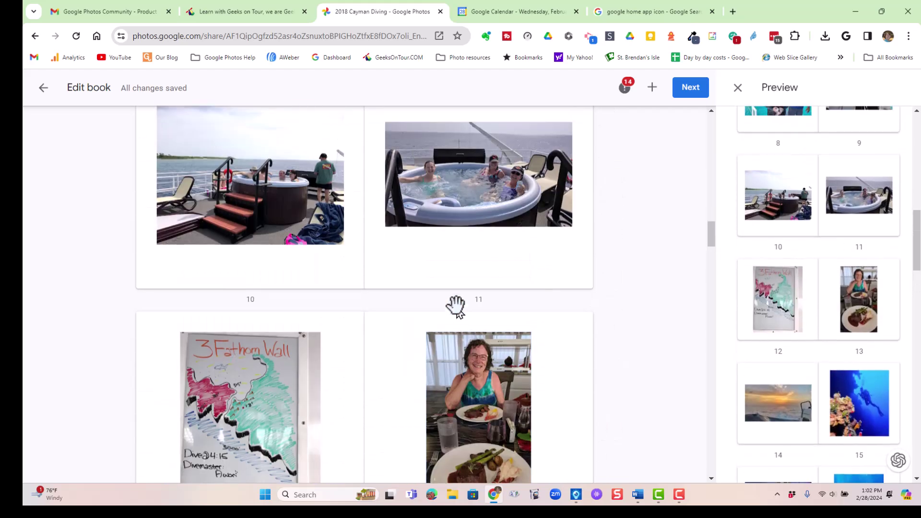
{"action": "scroll", "coordinate": [460, 309], "scroll_direction": "down", "scroll_amount": 2}
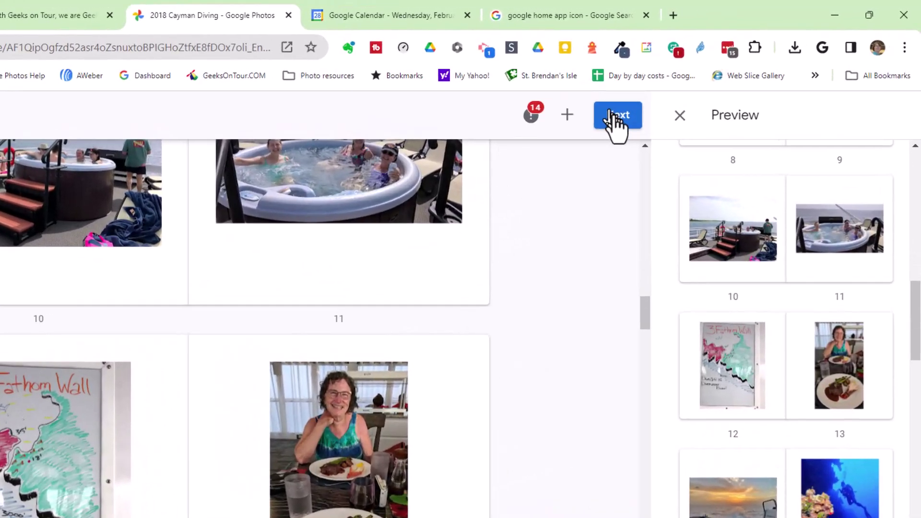
Continue the Cayman Diving photo book to the Choose a book type step.
{"action": "left_click", "coordinate": [687, 89]}
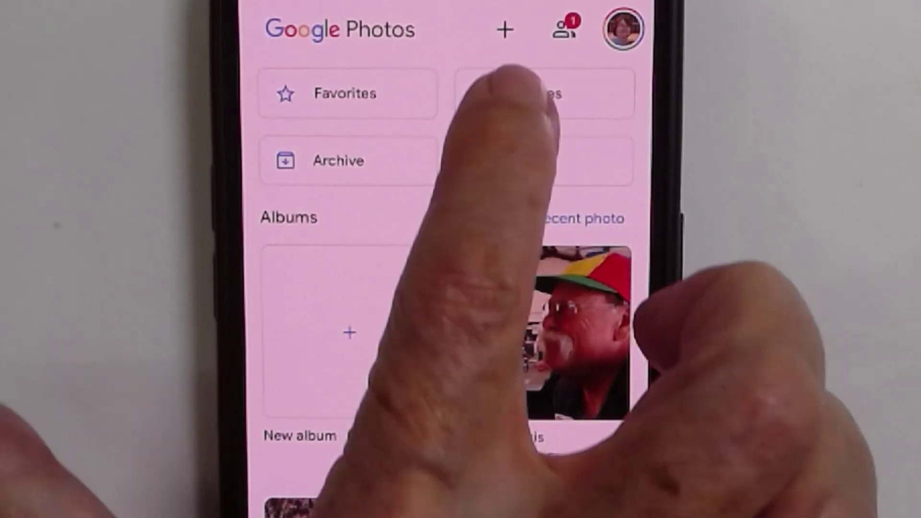
From Library Utilities, go to Manage photo frames to list the connected displays and TVs.
{"action": "left_click", "coordinate": [527, 94]}
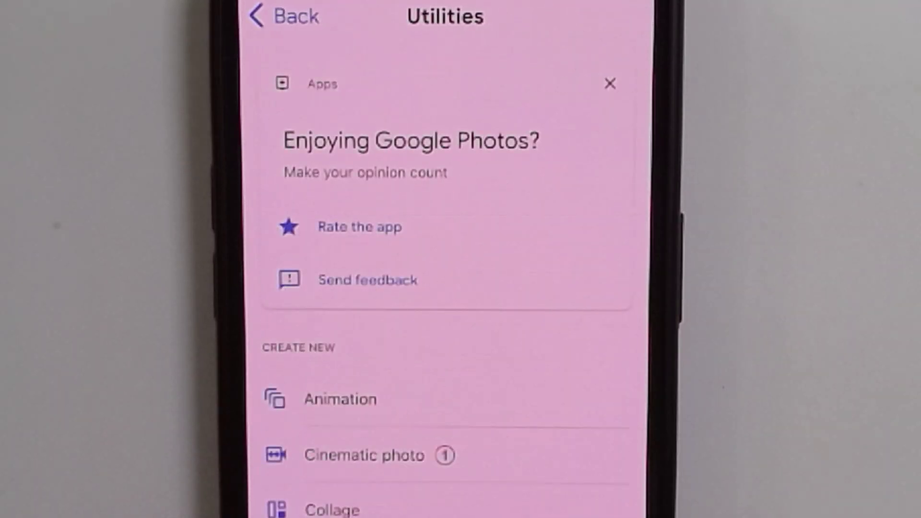
{"action": "scroll", "coordinate": [422, 380], "scroll_direction": "down", "scroll_amount": 5}
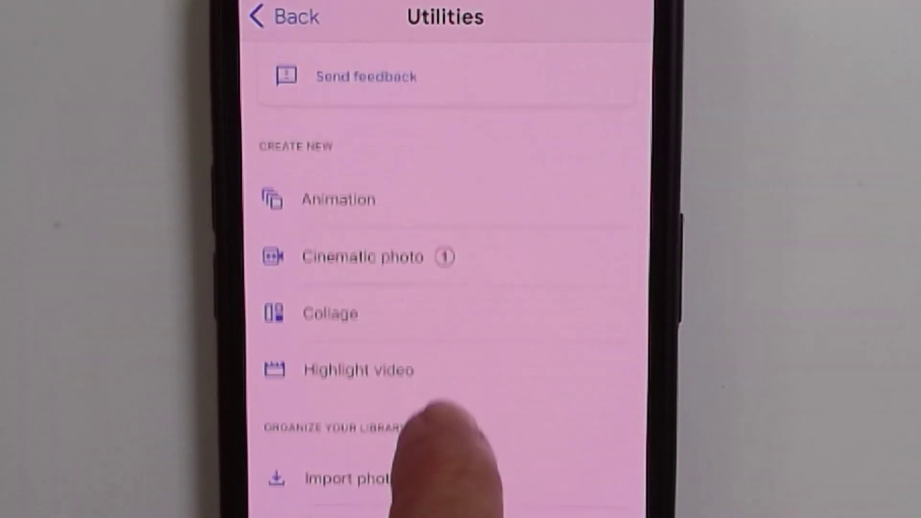
{"action": "scroll", "coordinate": [446, 336], "scroll_direction": "down", "scroll_amount": 5}
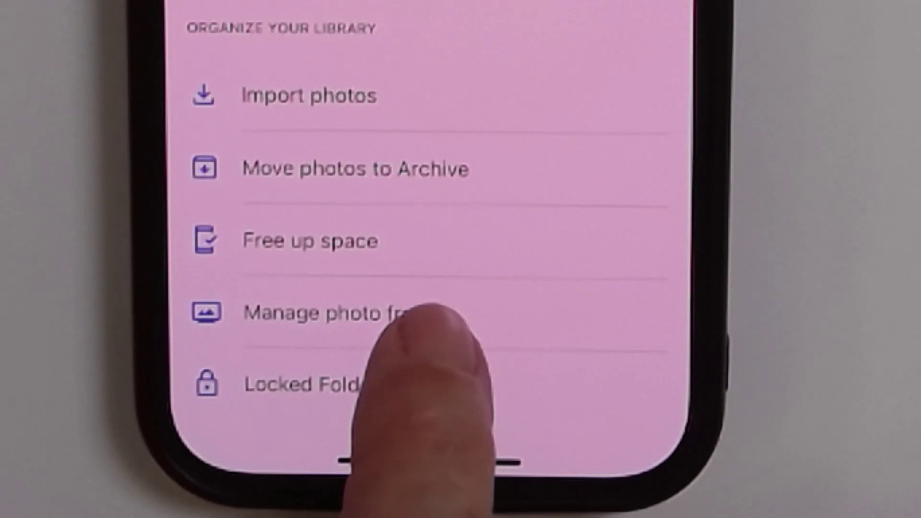
{"action": "left_click", "coordinate": [438, 310]}
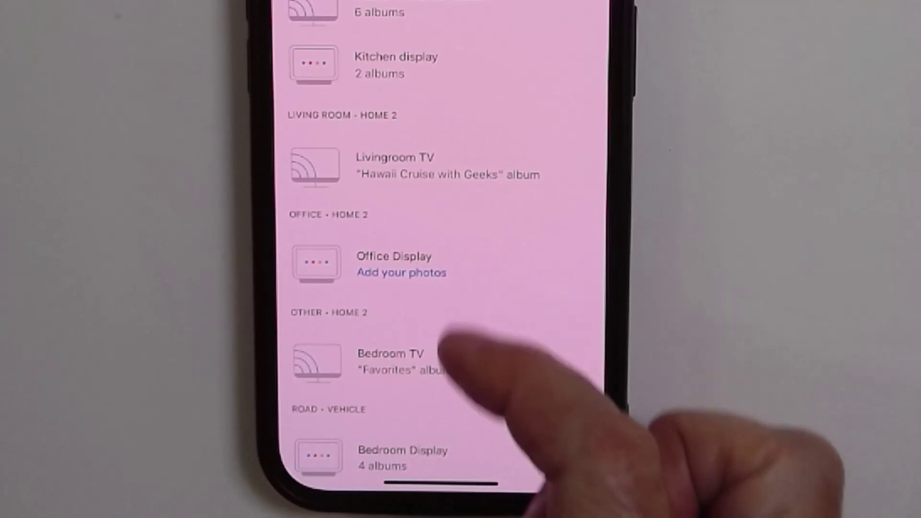
Open Add your photos for Office Display and browse albums like Recent highlights, Favorites, 2018 Yearbook.
{"action": "left_click", "coordinate": [384, 269]}
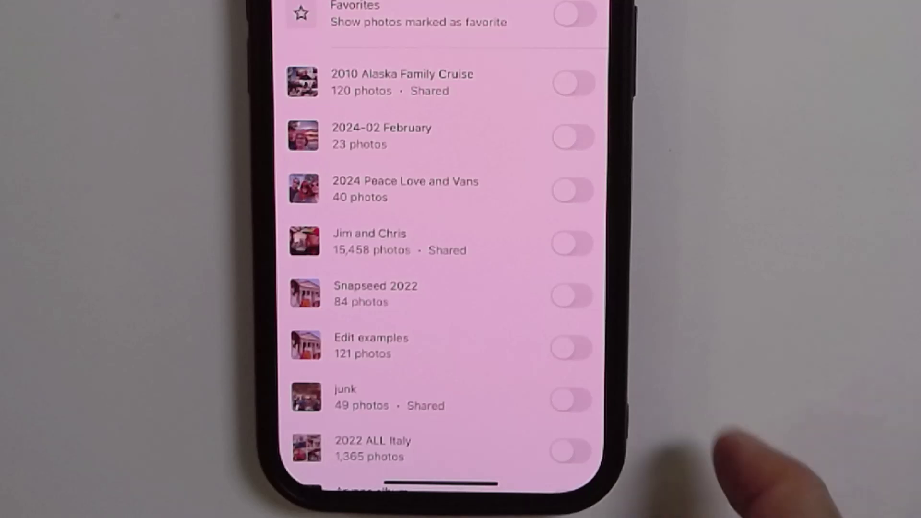
{"action": "scroll", "coordinate": [460, 365], "scroll_direction": "down", "scroll_amount": 3}
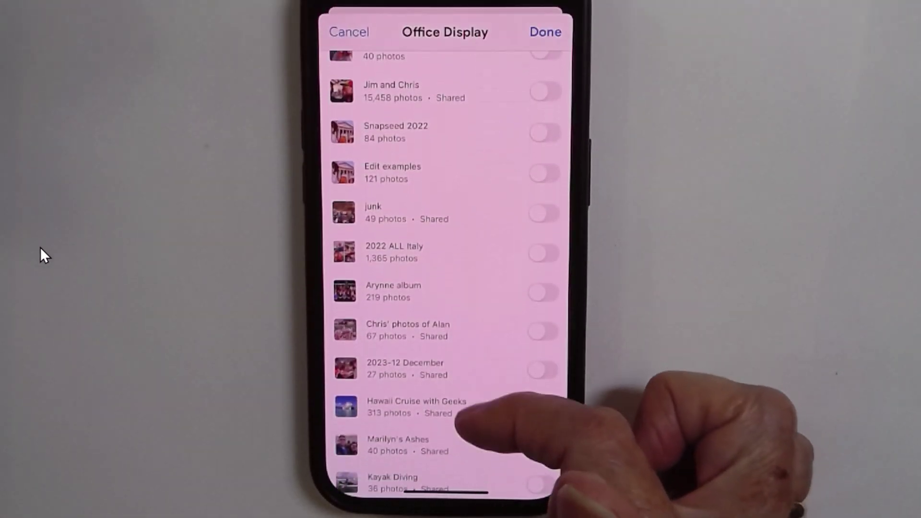
{"action": "scroll", "coordinate": [470, 432], "scroll_direction": "down", "scroll_amount": 2}
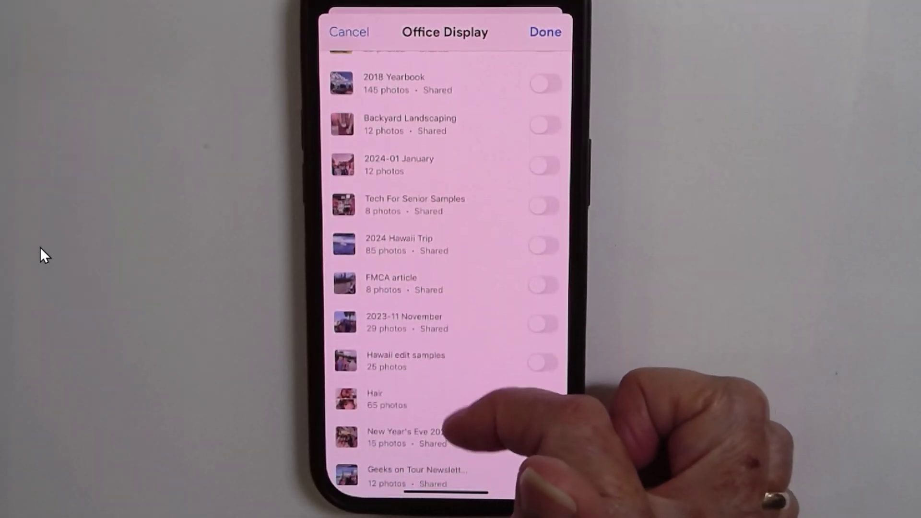